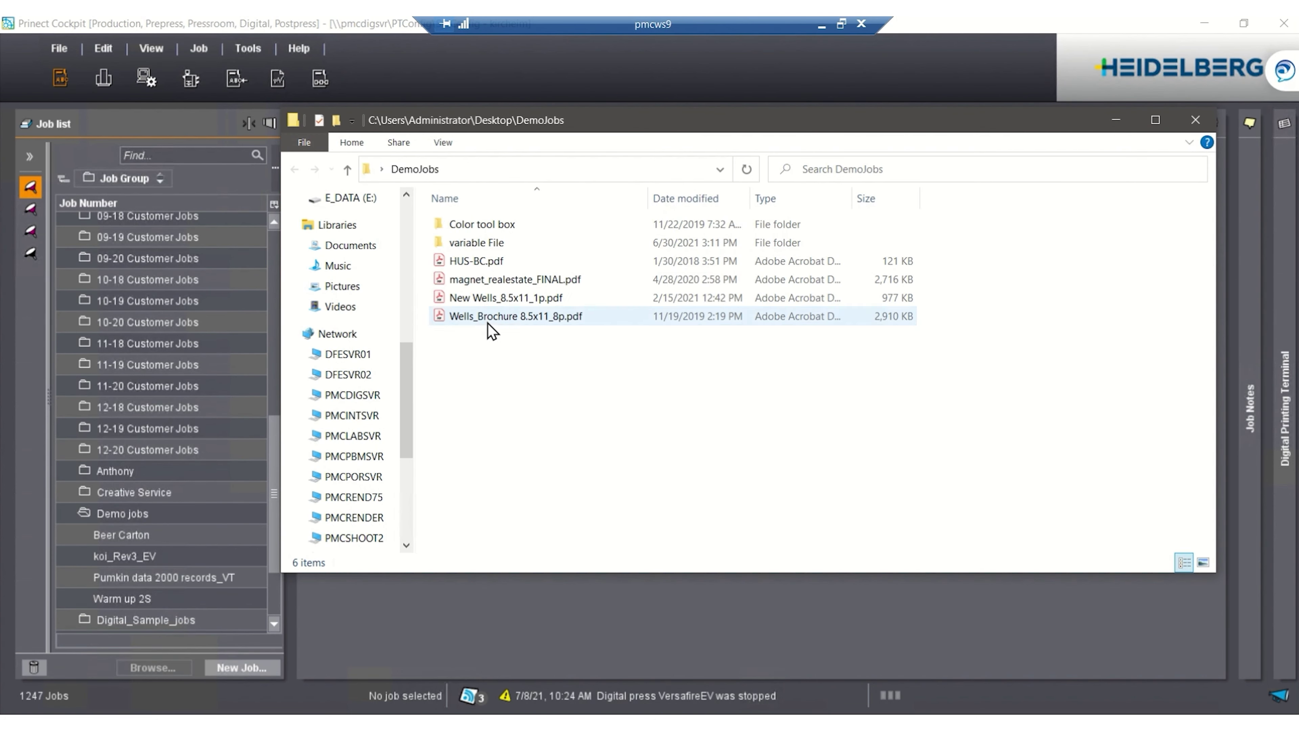
- Drop the Wells_Brochure PDF onto Demo jobs, finish the new job and view its Documents list
click(485, 319)
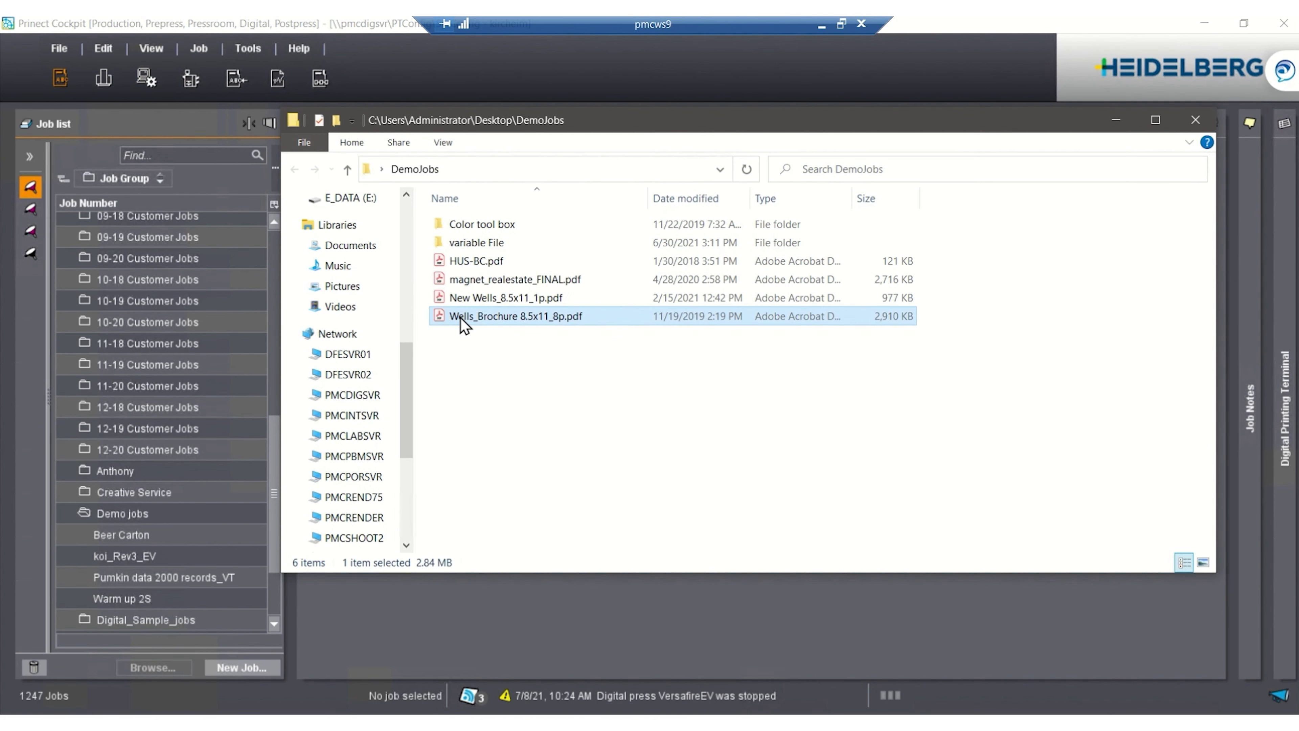
drag(463, 325, 174, 512)
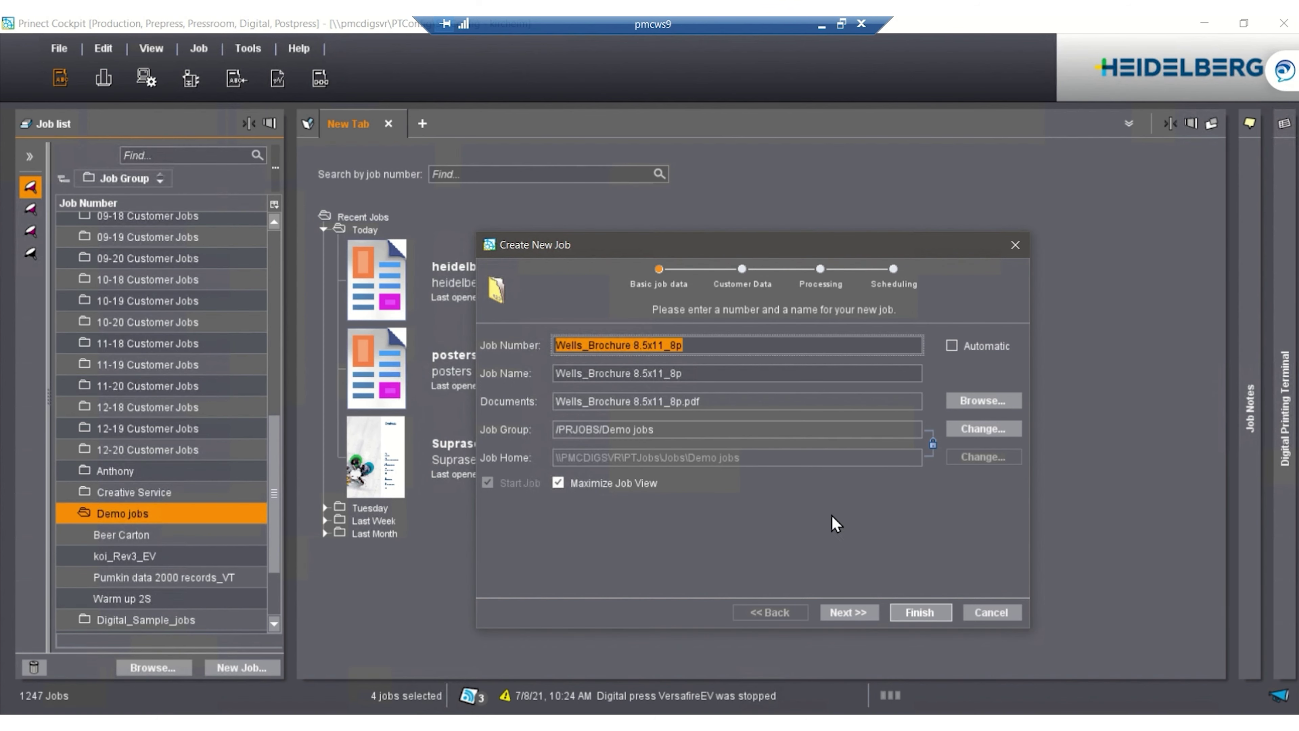
click(916, 612)
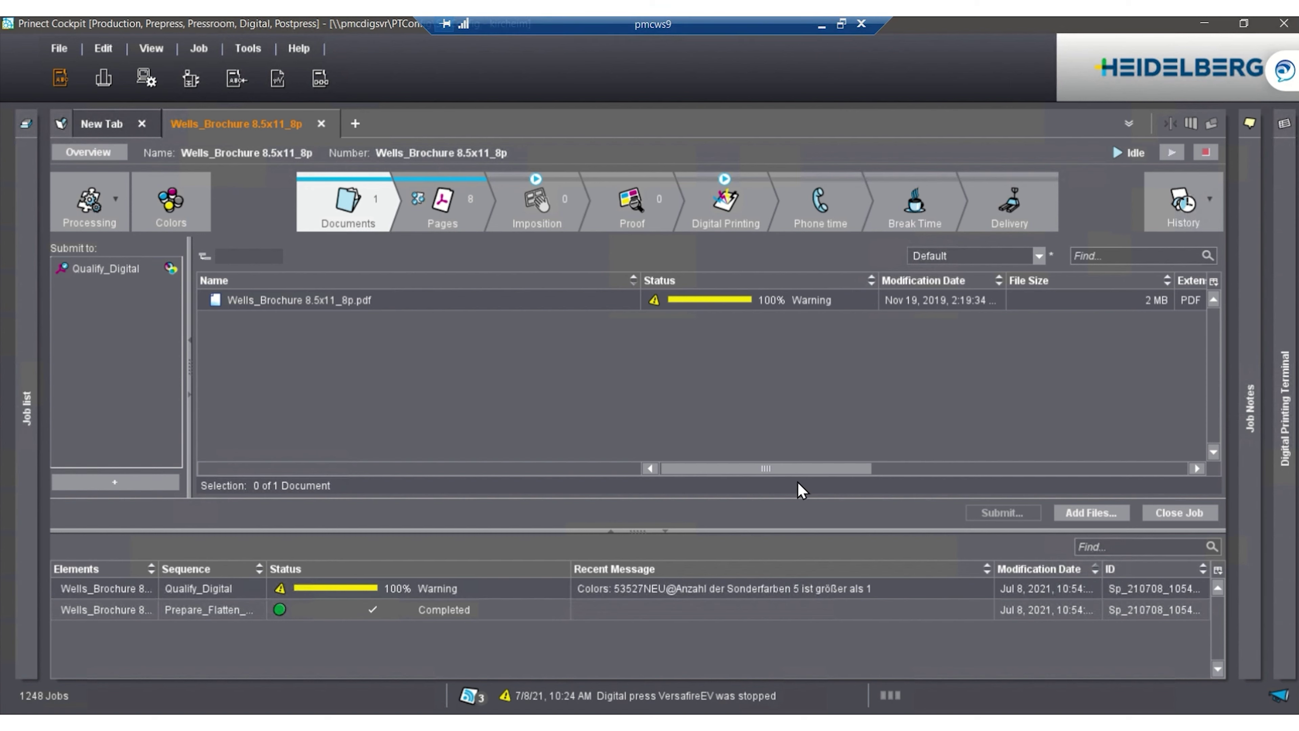
drag(796, 469, 1122, 494)
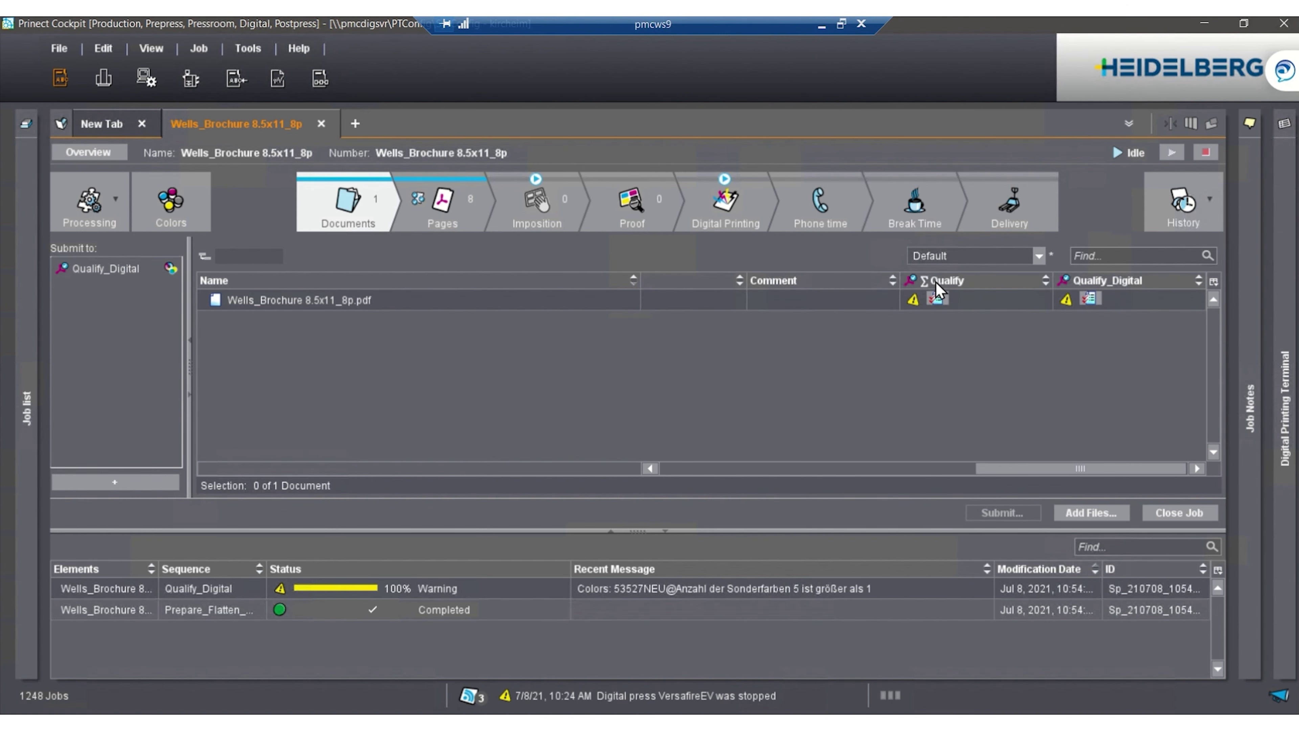
- Open the brochure's Qualify preflight report in Acrobat and scroll through it
click(939, 298)
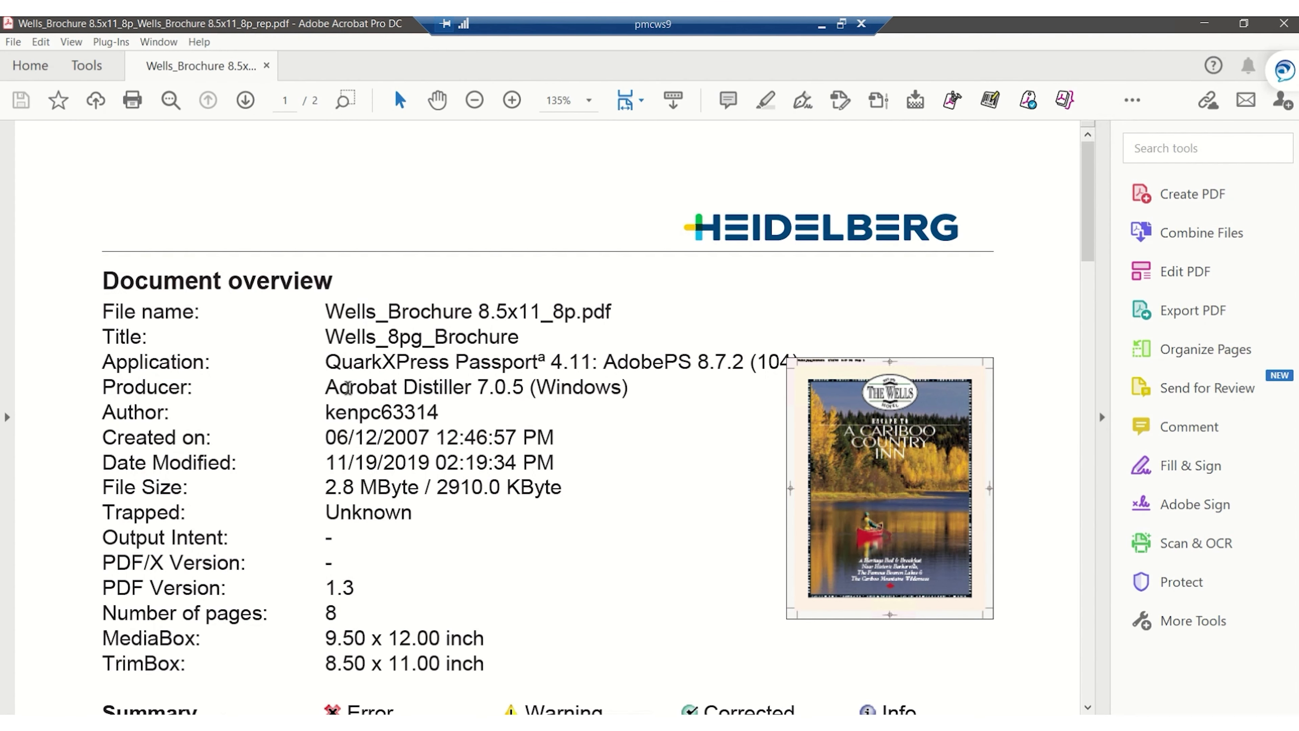
scroll(317, 391, down, 3)
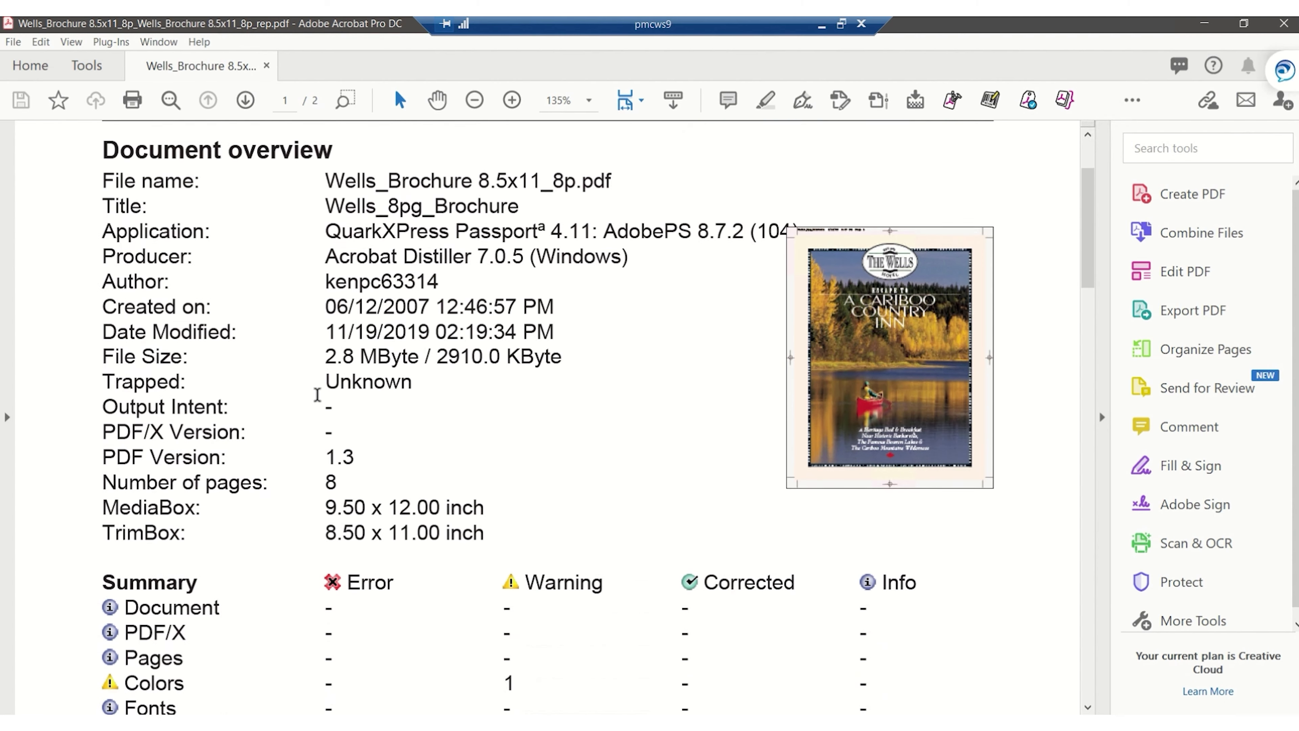
scroll(317, 394, down, 5)
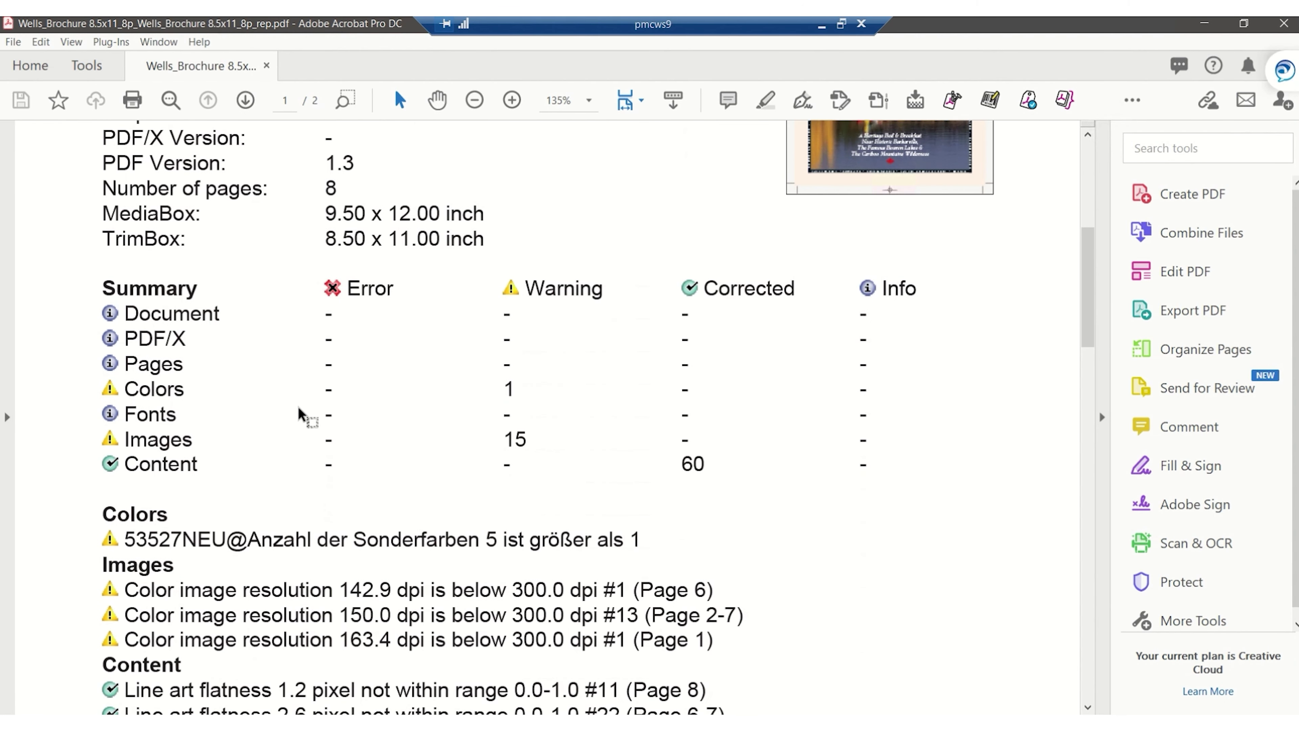
scroll(302, 414, down, 2)
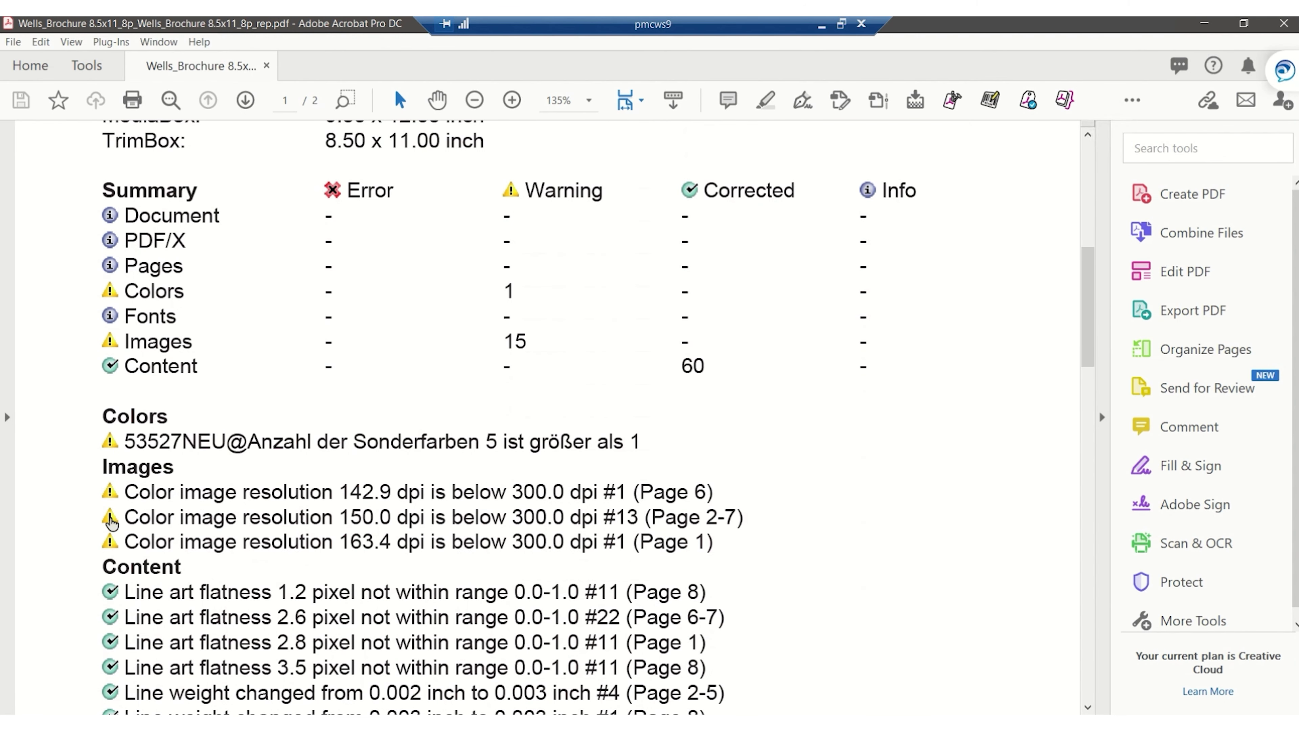
- Check each flagged low-resolution image location on the pages, then close all PDFs and Acrobat
click(112, 545)
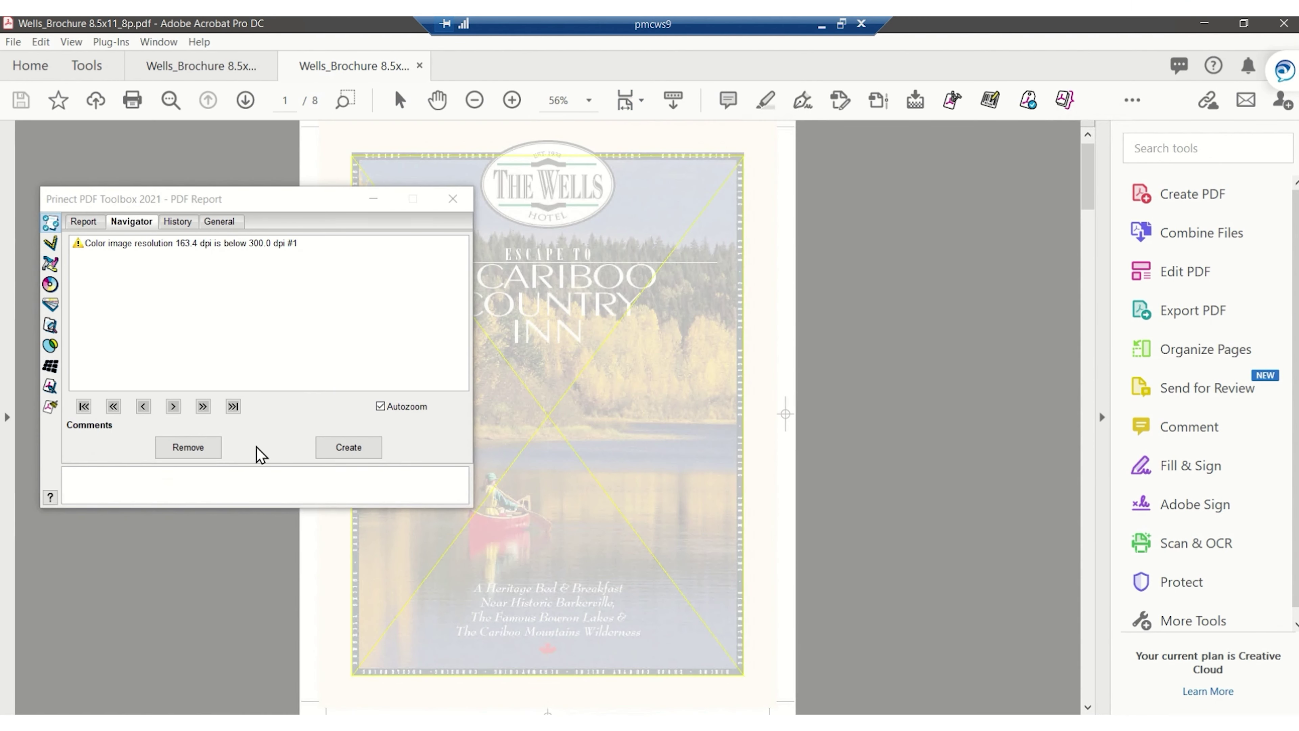
click(174, 406)
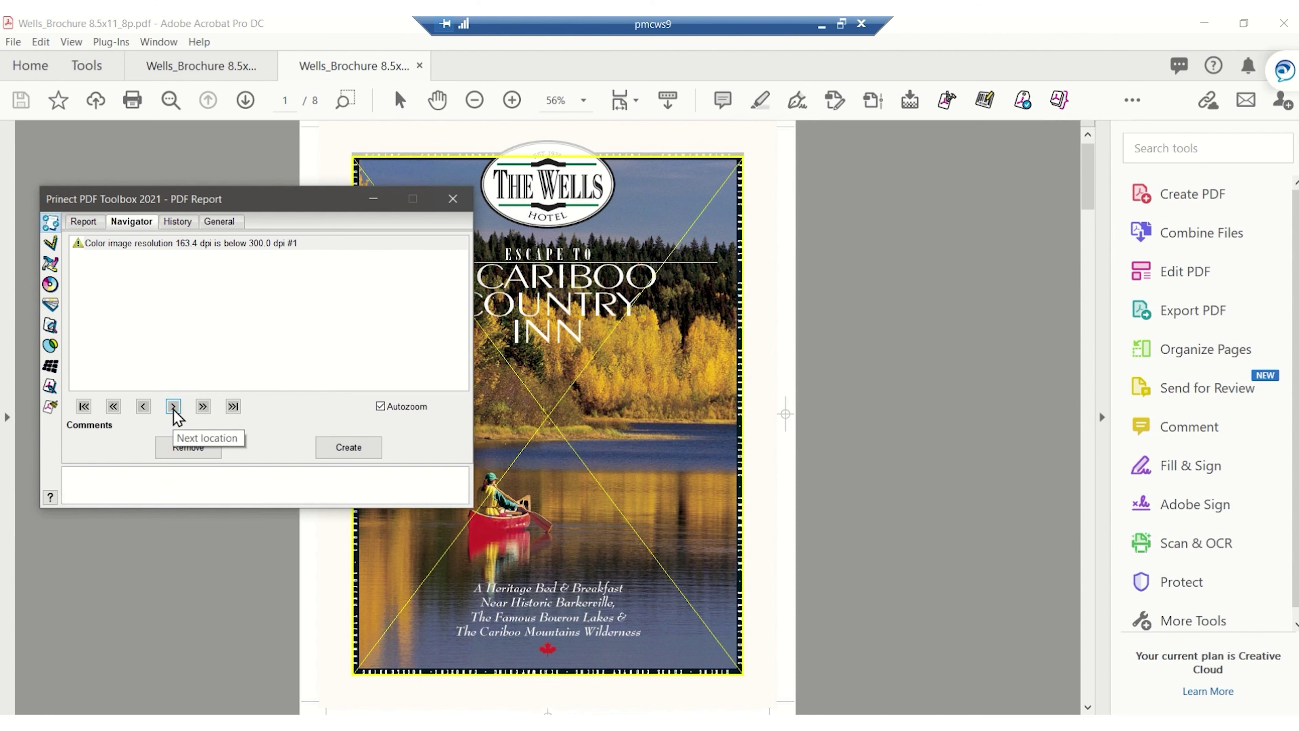
click(174, 406)
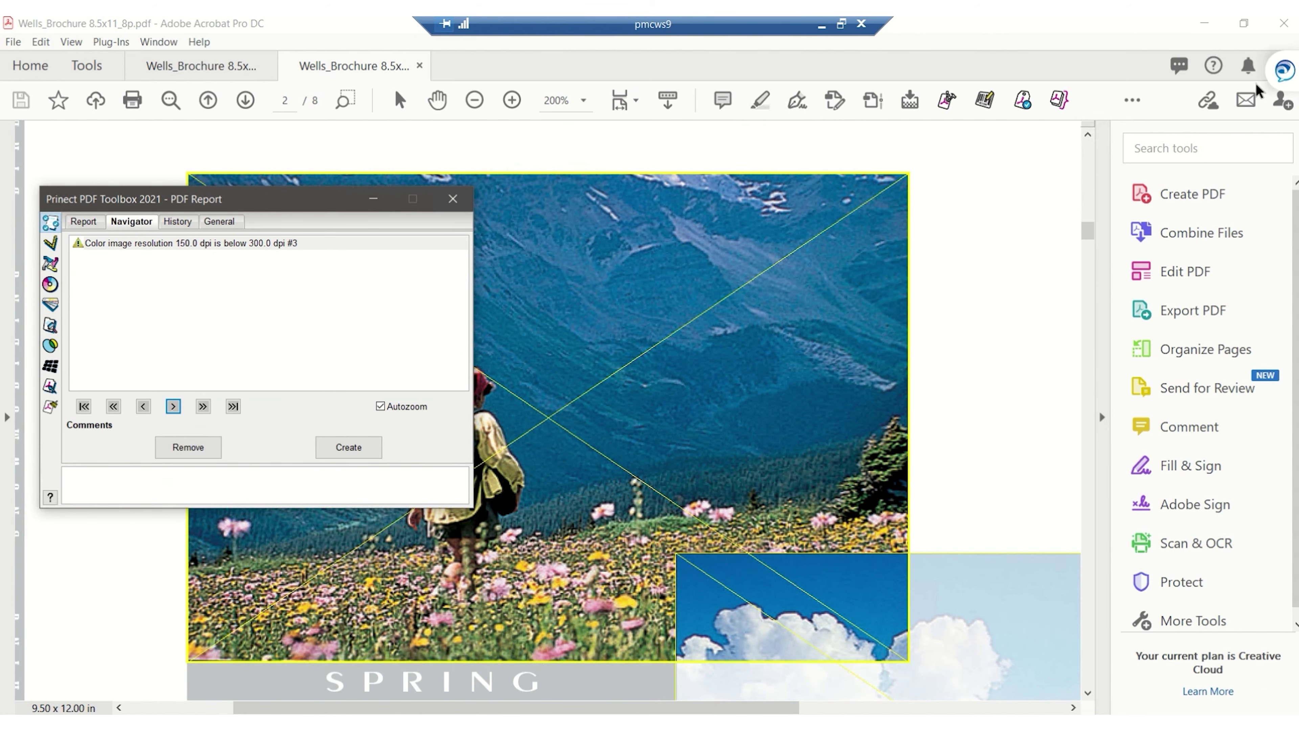
click(1284, 23)
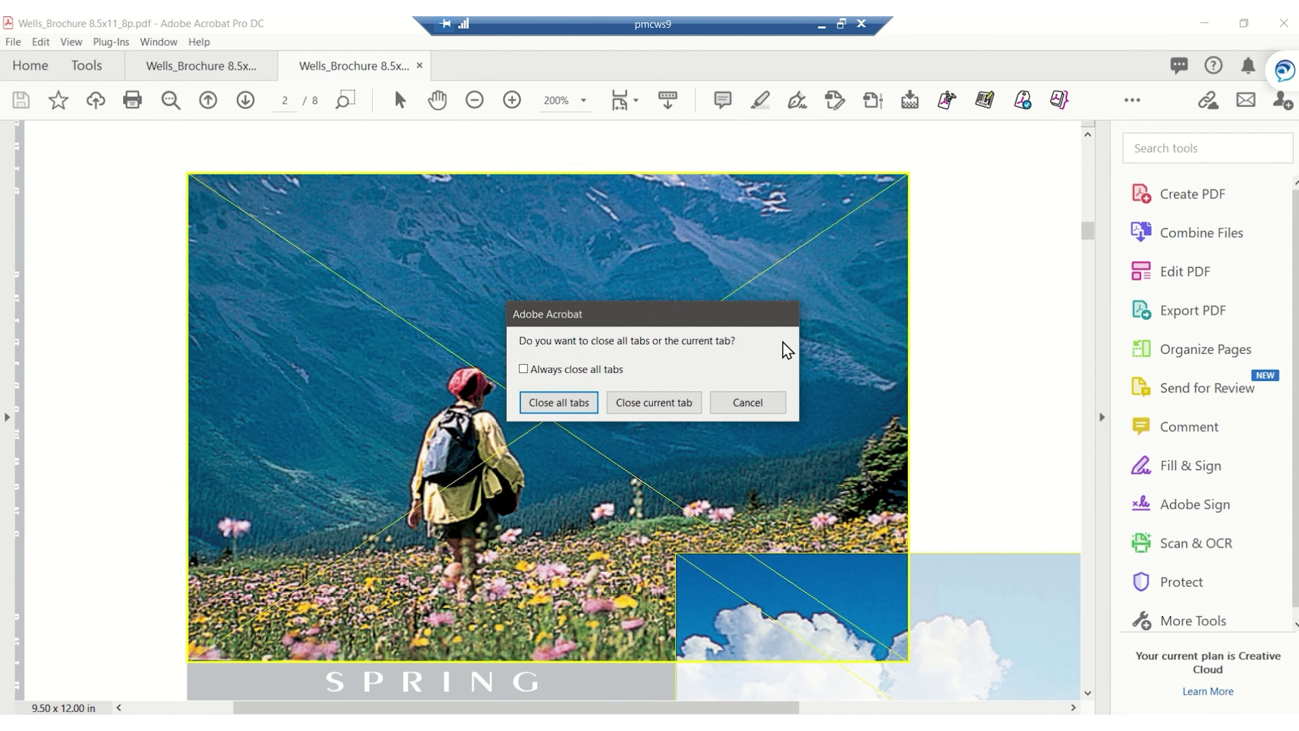
click(581, 404)
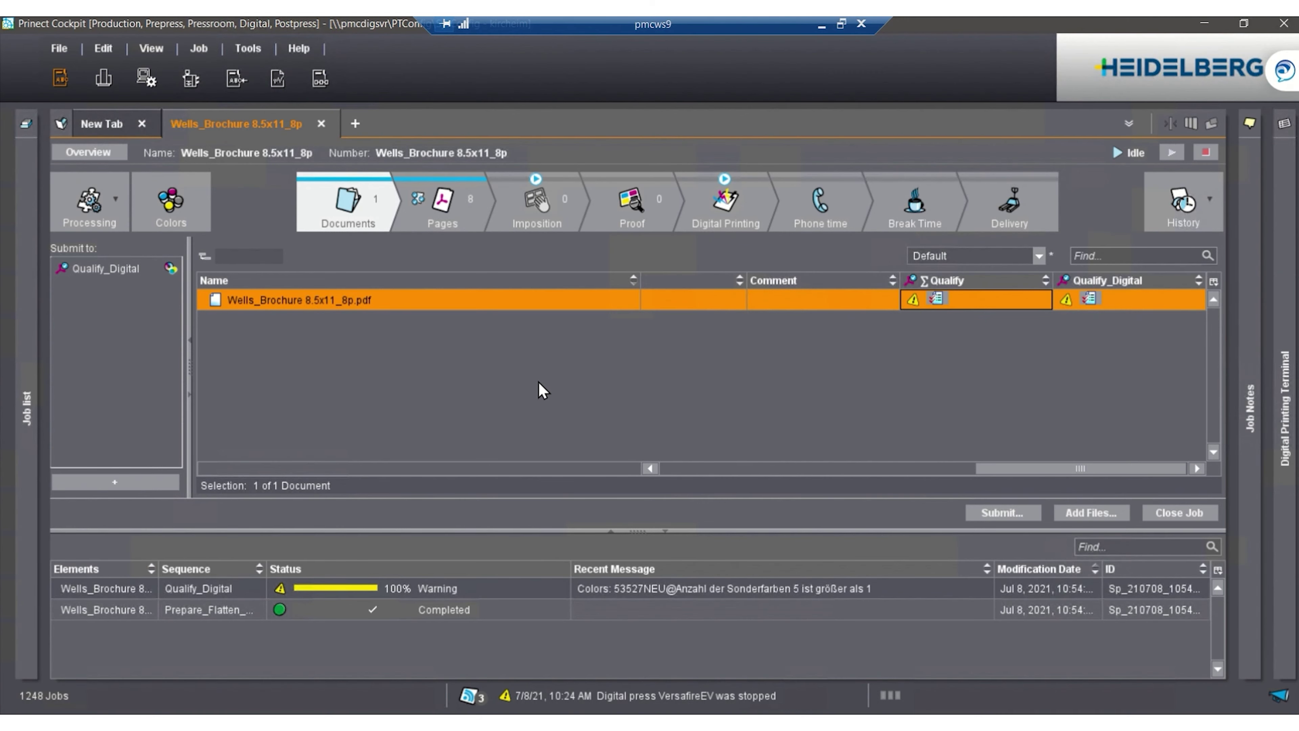
- Open the job's Colors list, enlarge the table and select PANTONE 151 C
click(166, 199)
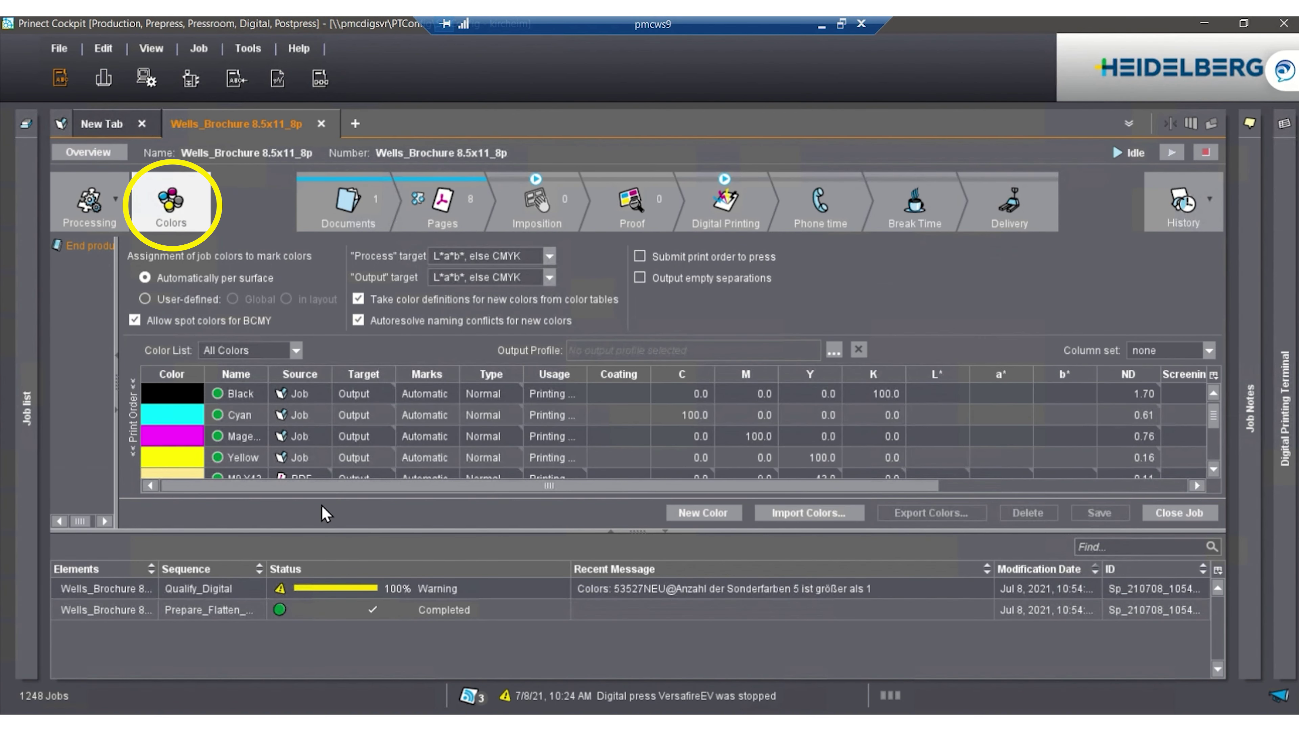
drag(339, 532, 338, 683)
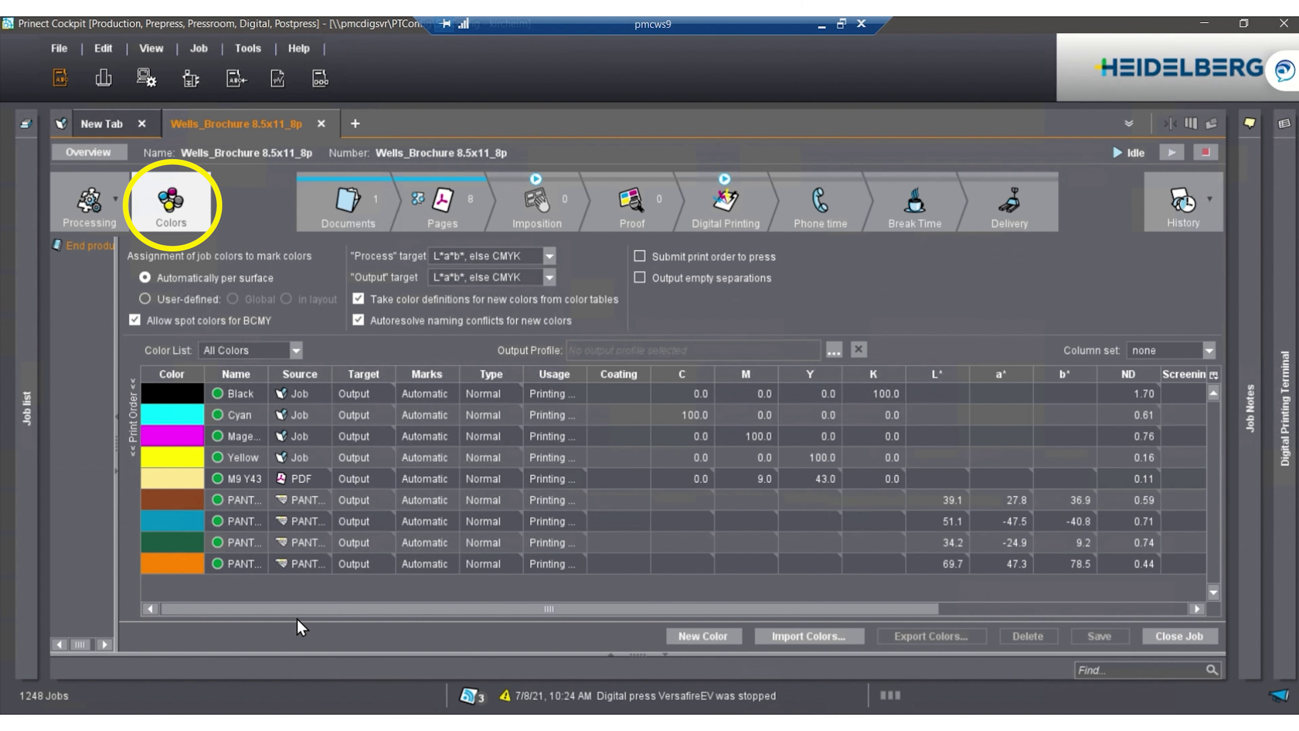
click(254, 563)
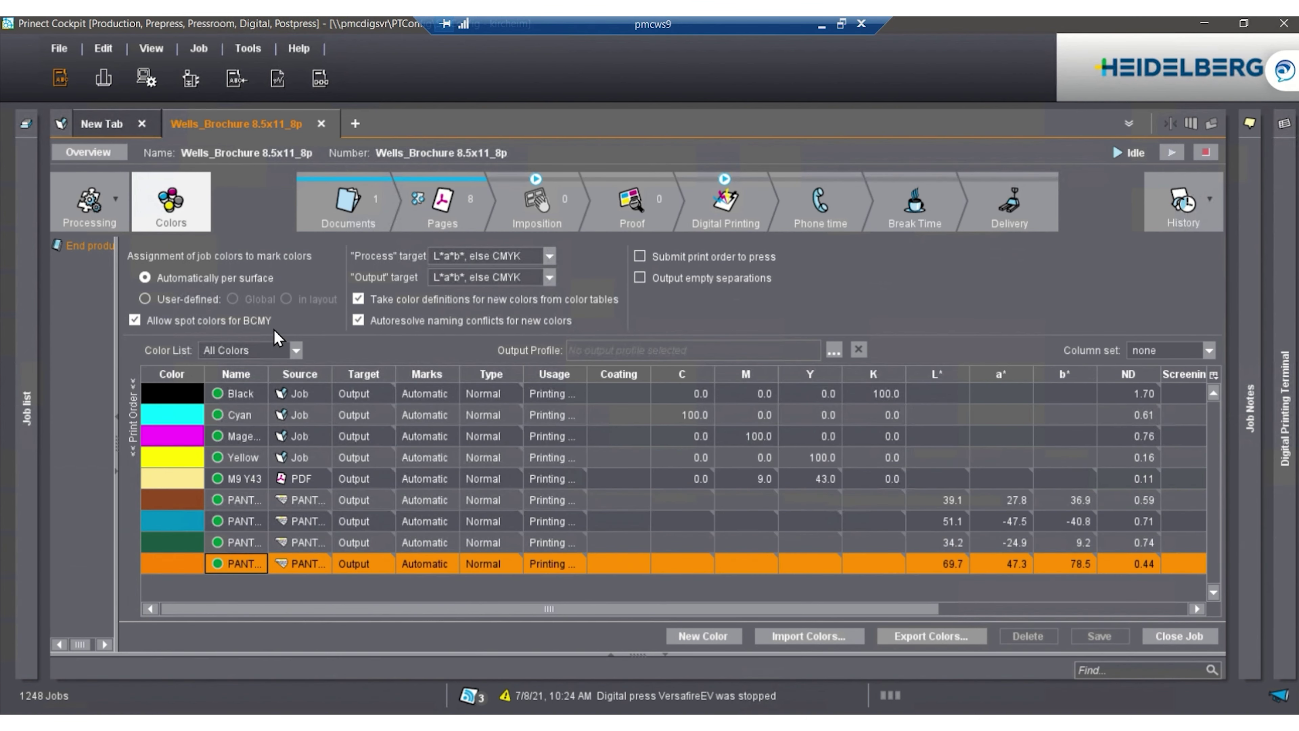
drag(280, 373, 333, 378)
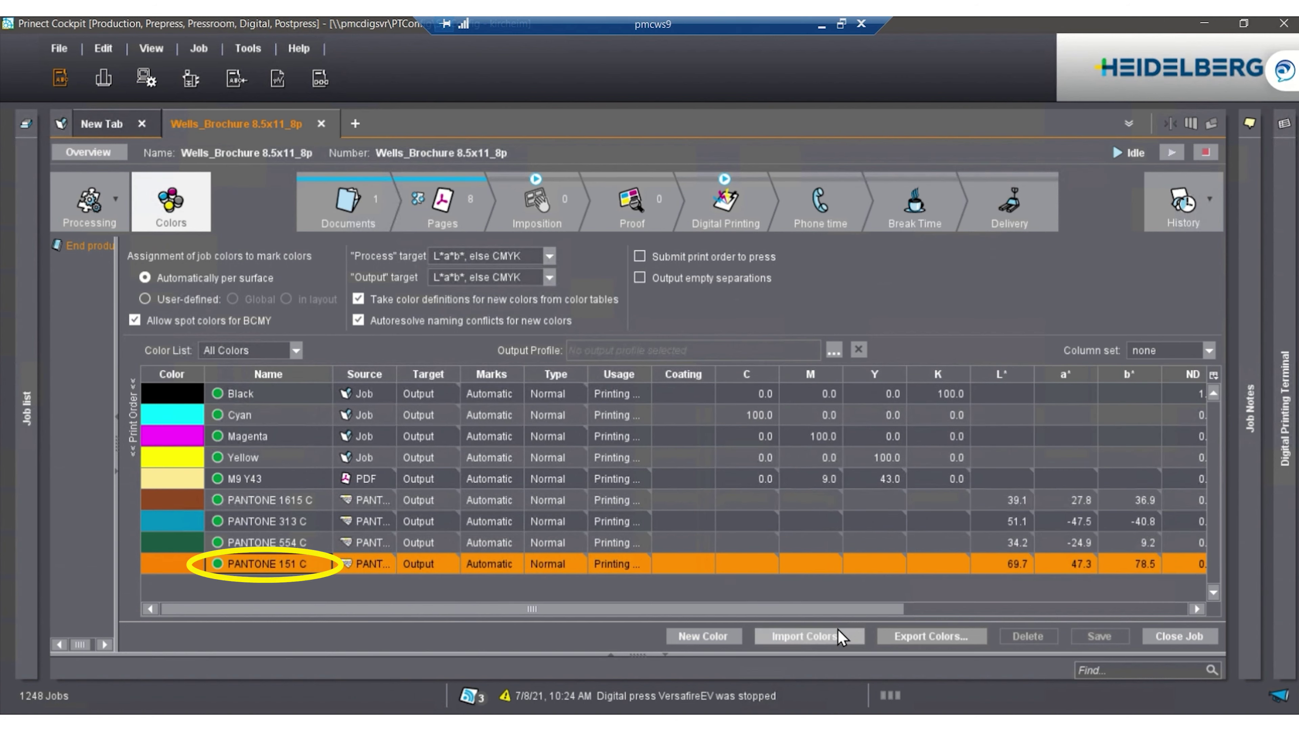
- Import PANTONE 3564 C from the PANTONE PLUS solid coated-V3 colour table
click(843, 637)
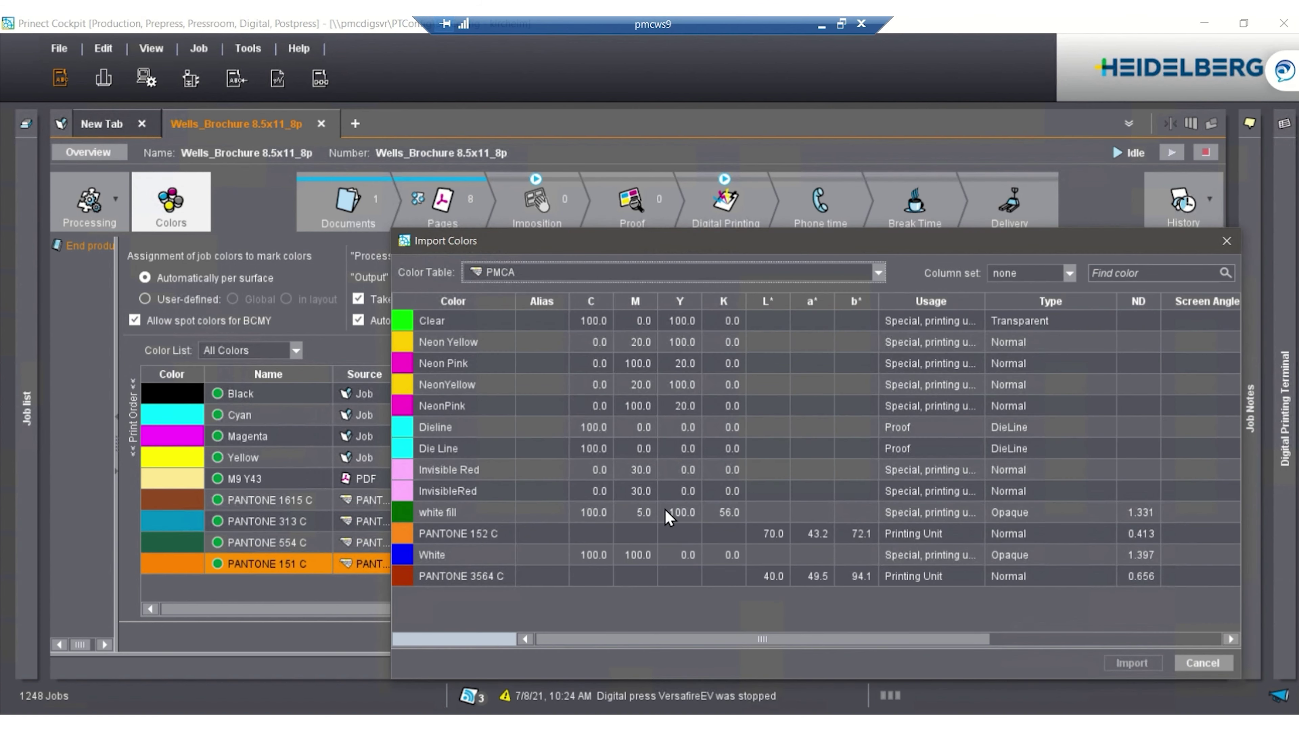
click(659, 274)
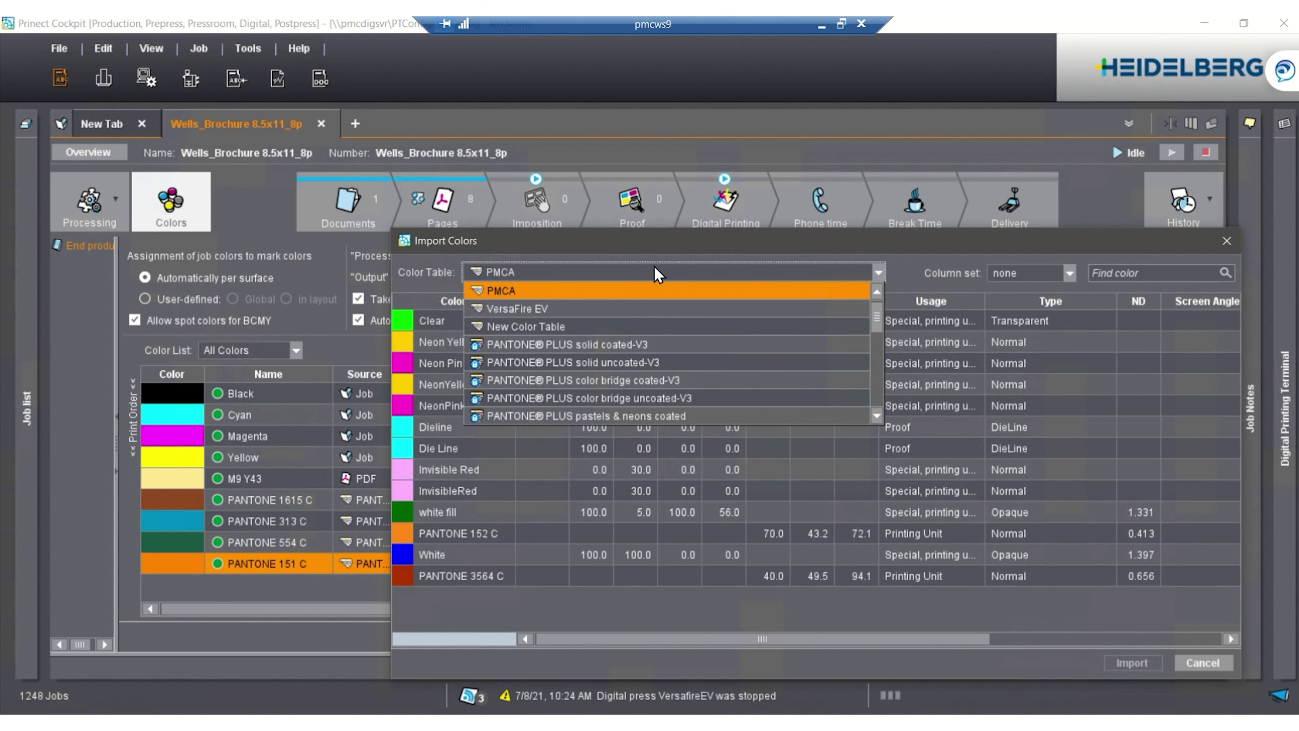
click(660, 345)
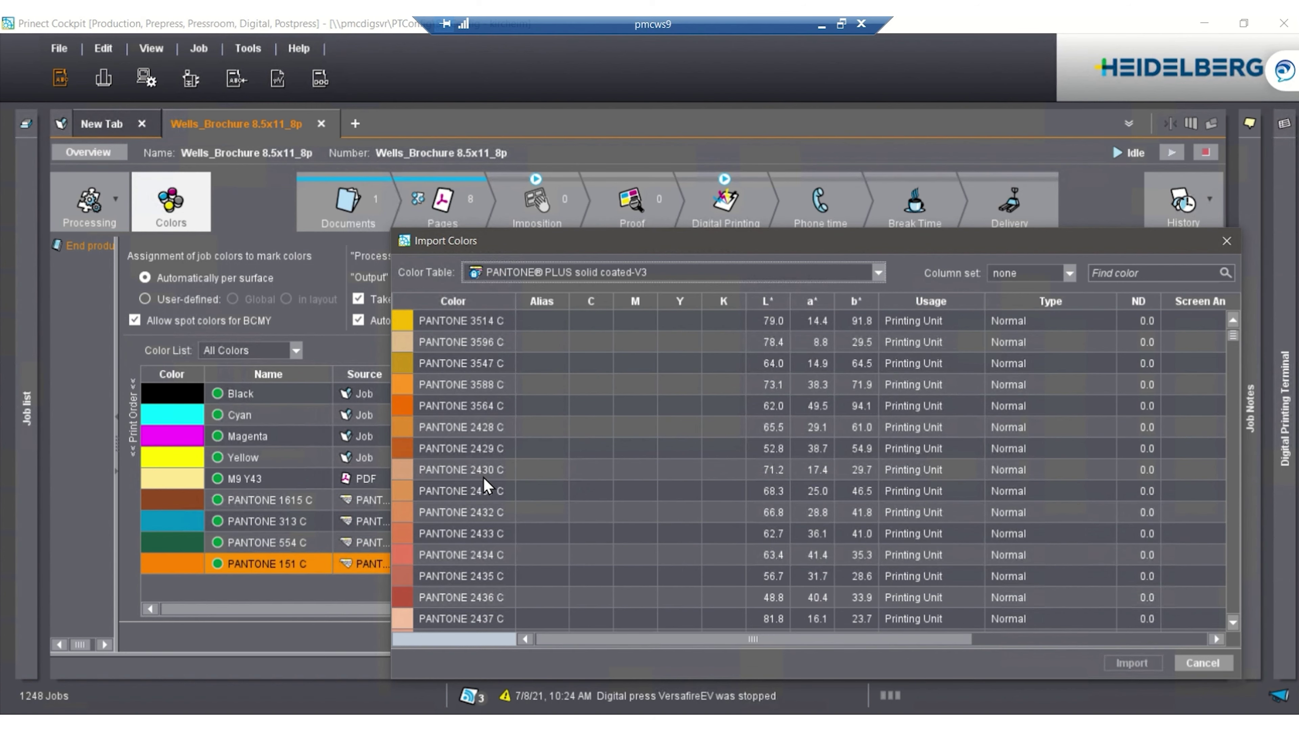
click(482, 407)
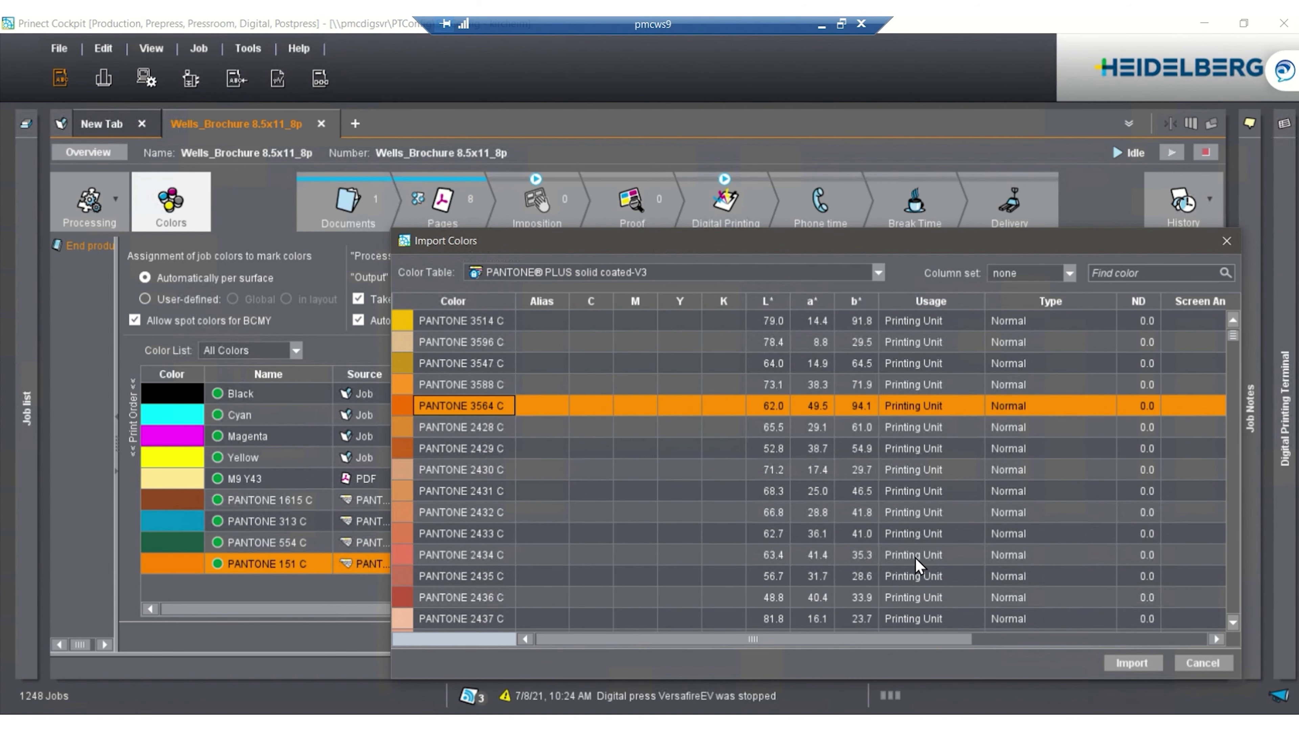
click(1132, 662)
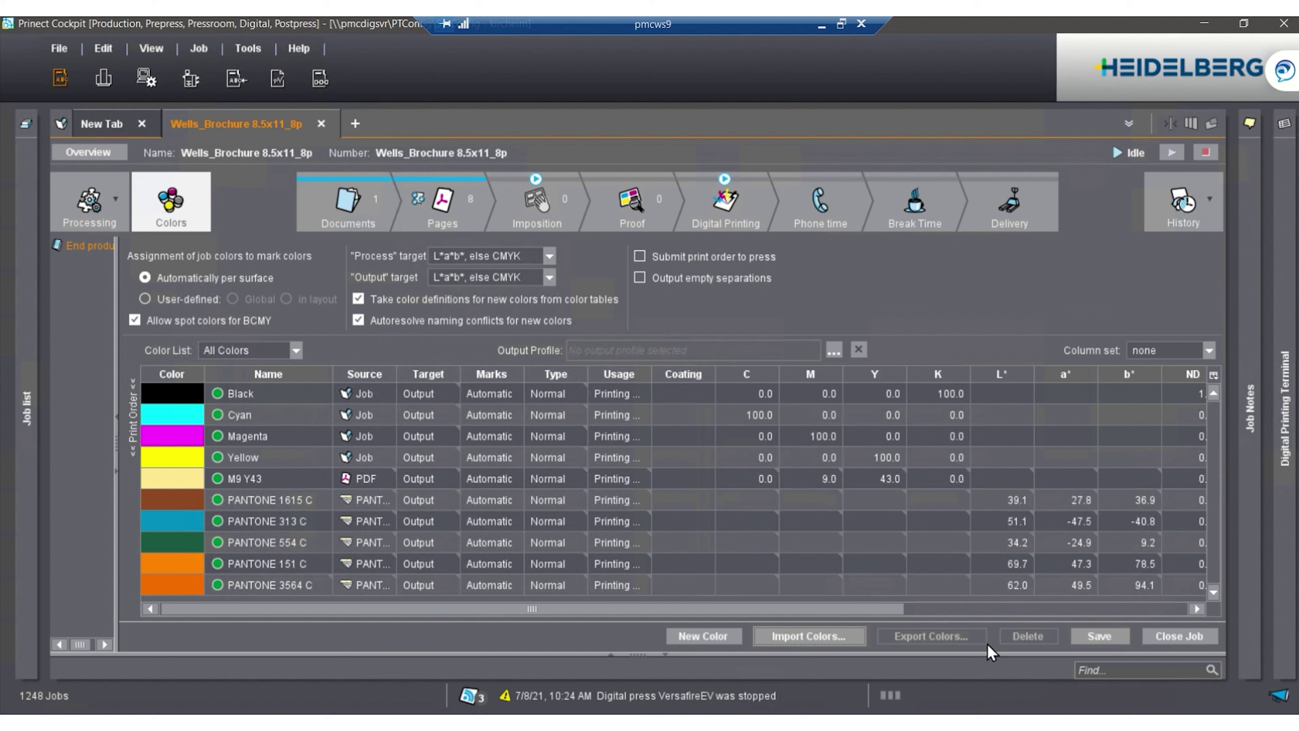
- Set PANTONE 151 C's Target to PANTONE 3564 C
click(417, 564)
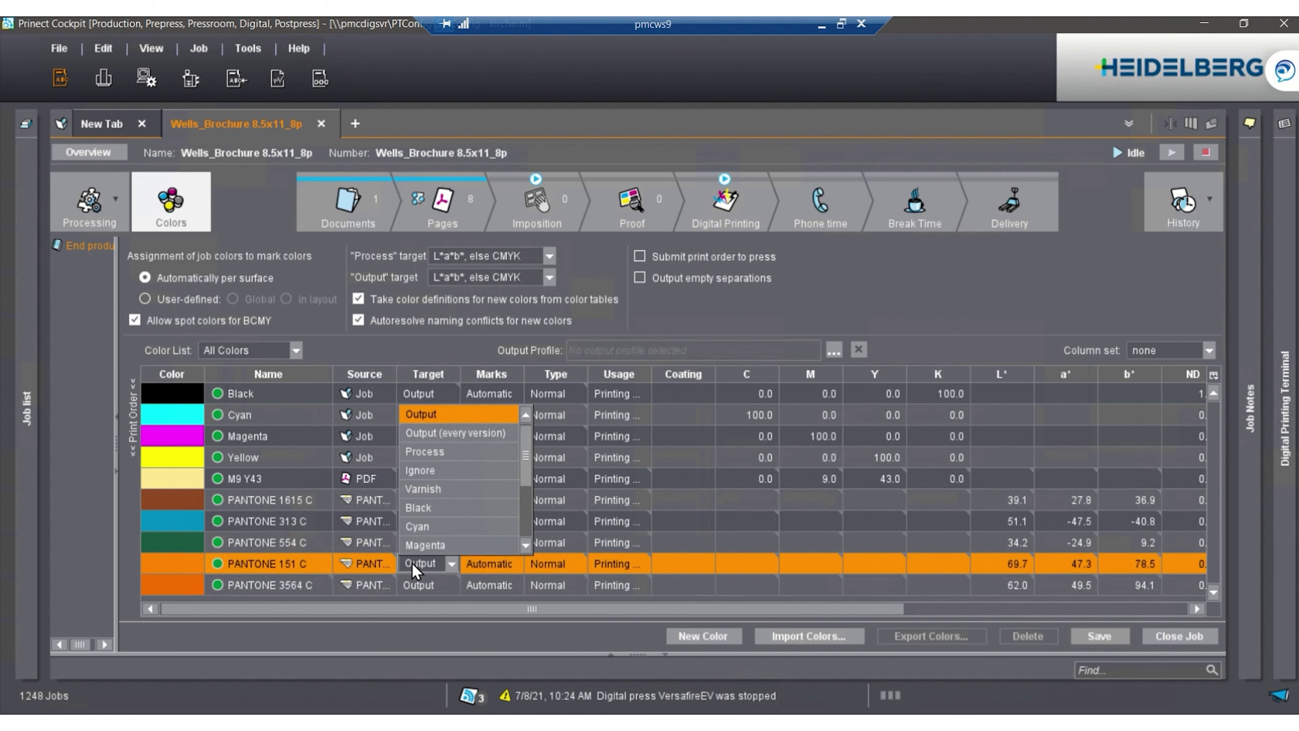
scroll(529, 543, down, 3)
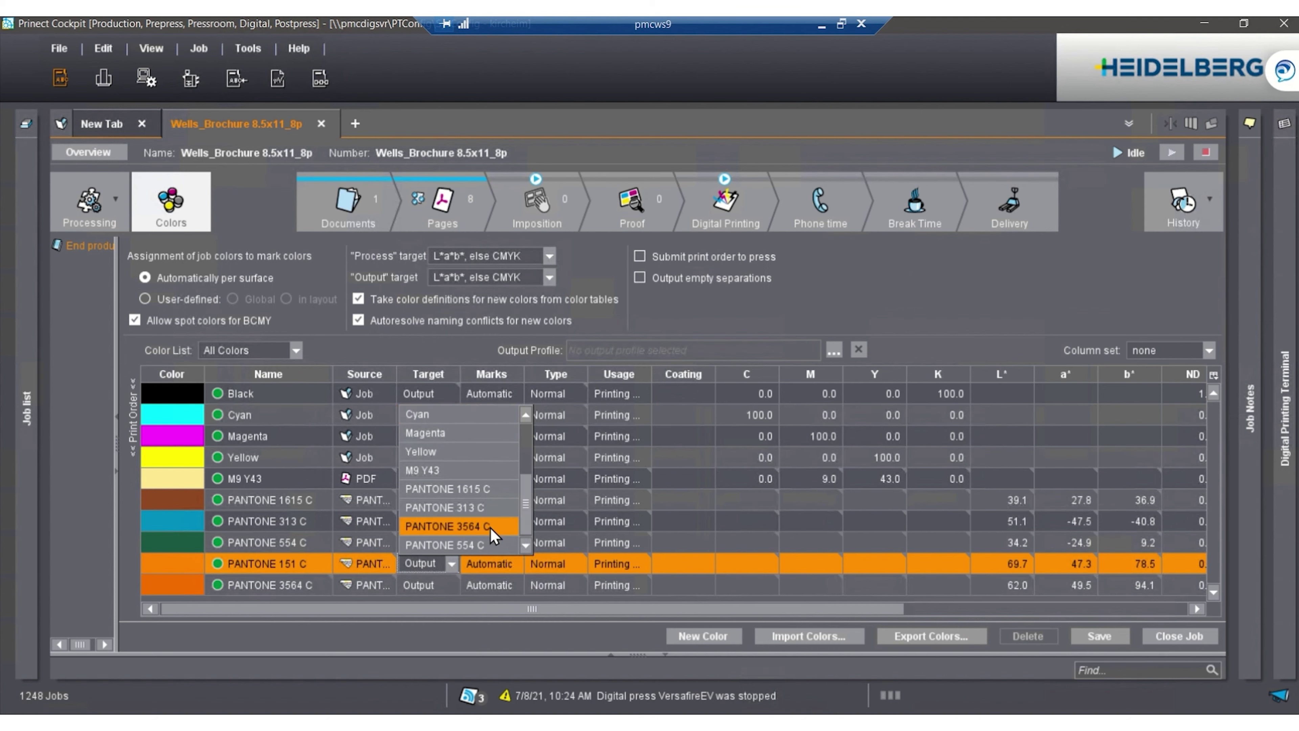
click(492, 526)
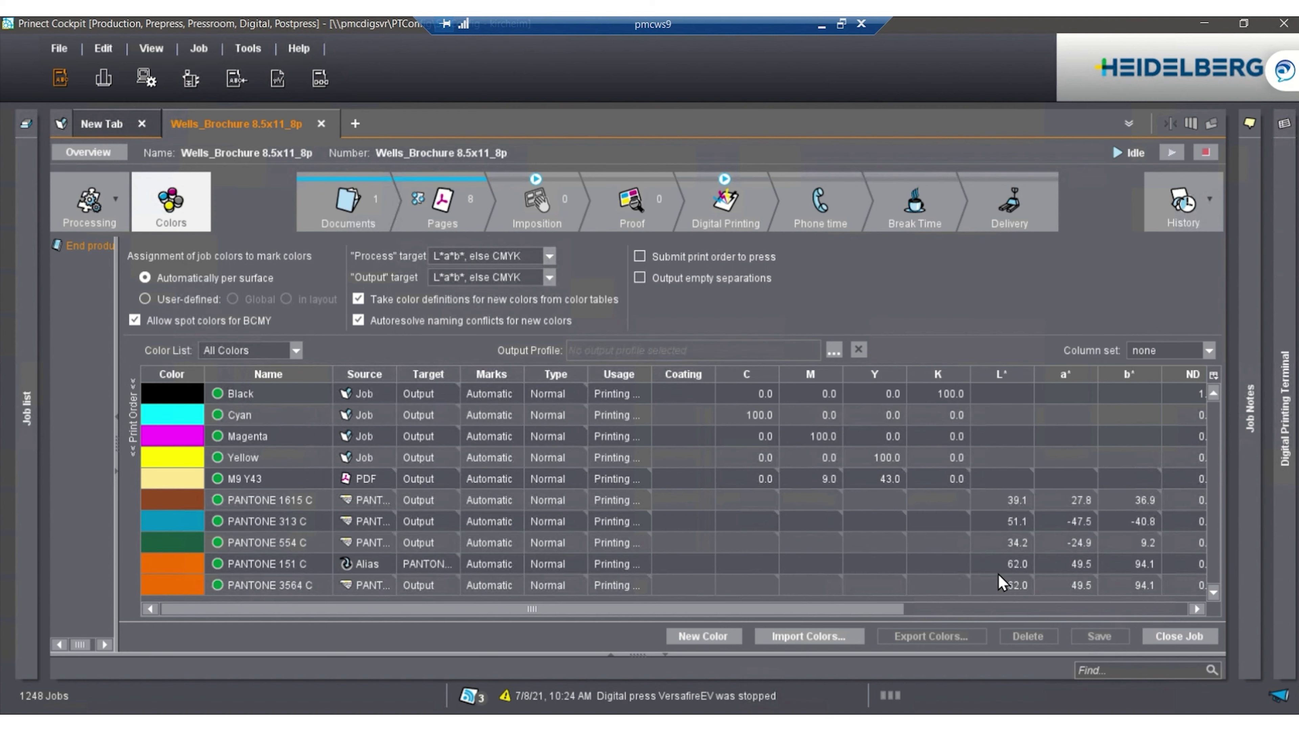
- View the brochure pages, then the Digital Printing two-up EP Simplex layout and its paper types
click(407, 183)
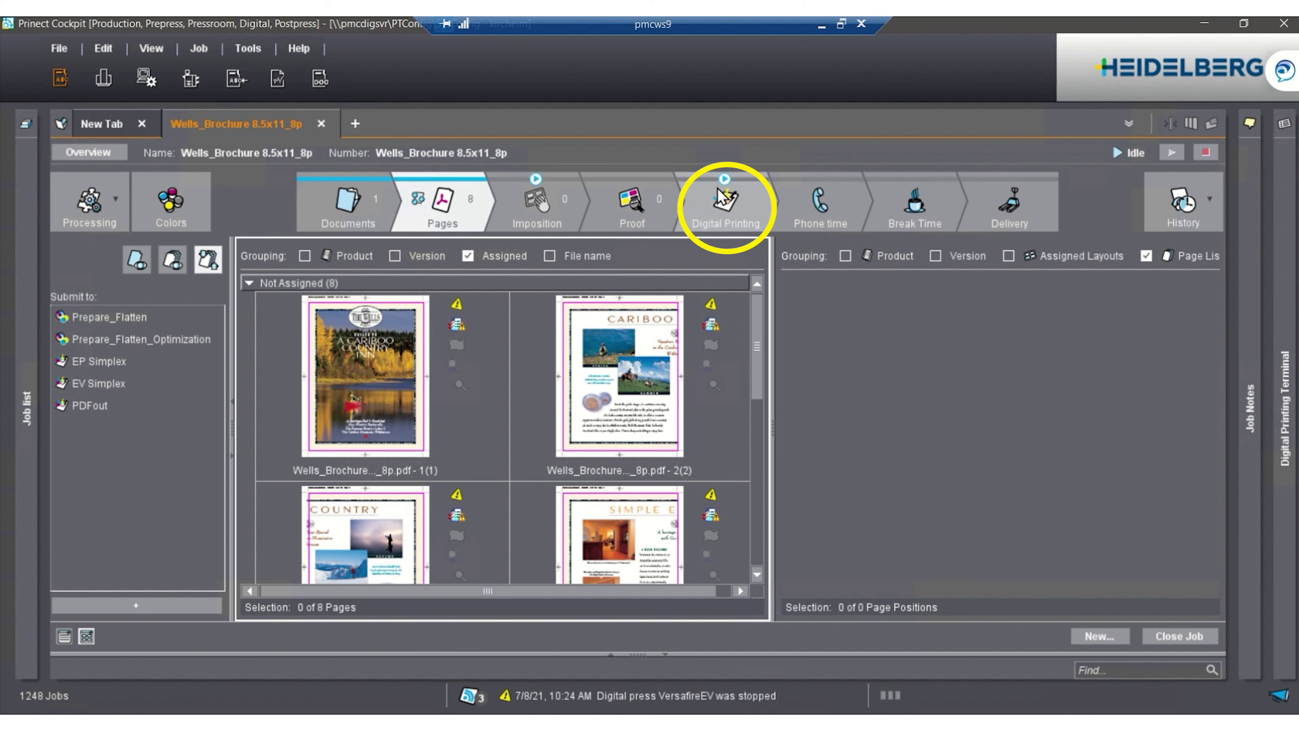
click(723, 204)
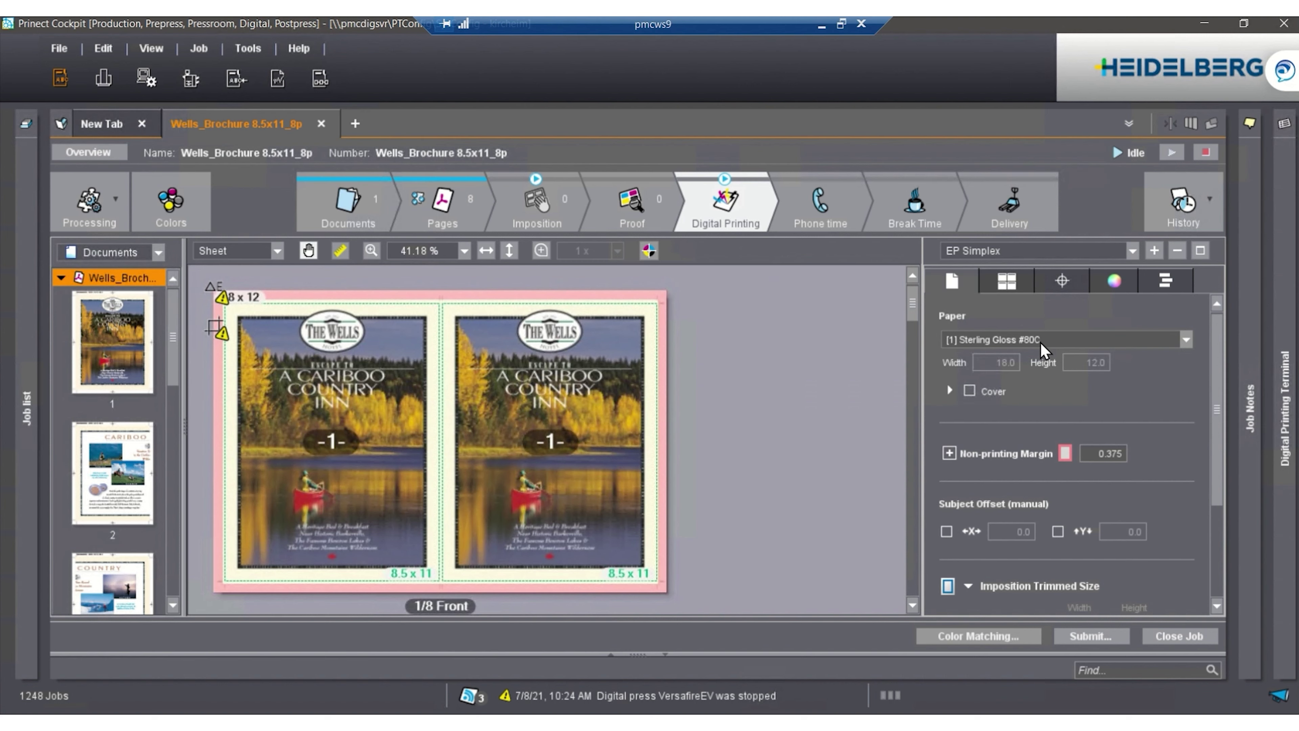
click(1051, 340)
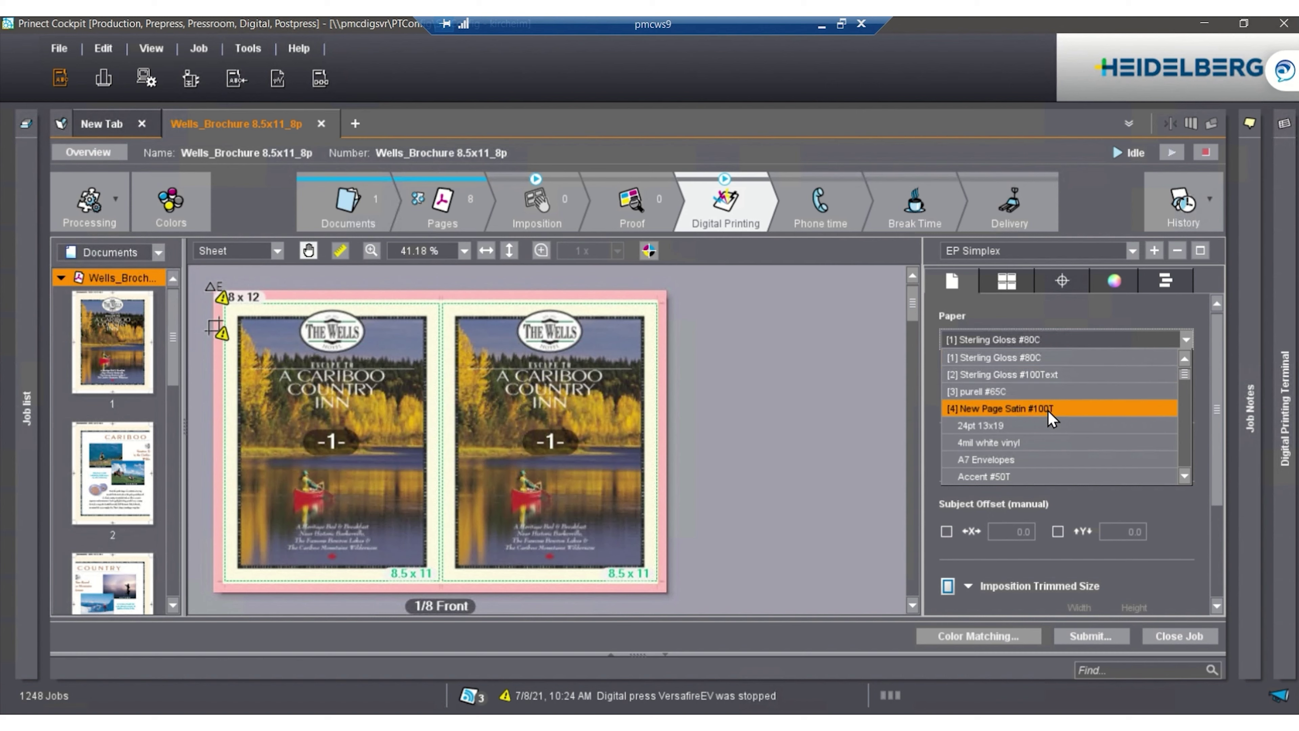
- Keep Sterling Gloss #80C paper, then try an imposition layout placing page 2 on a second sheet
click(1041, 358)
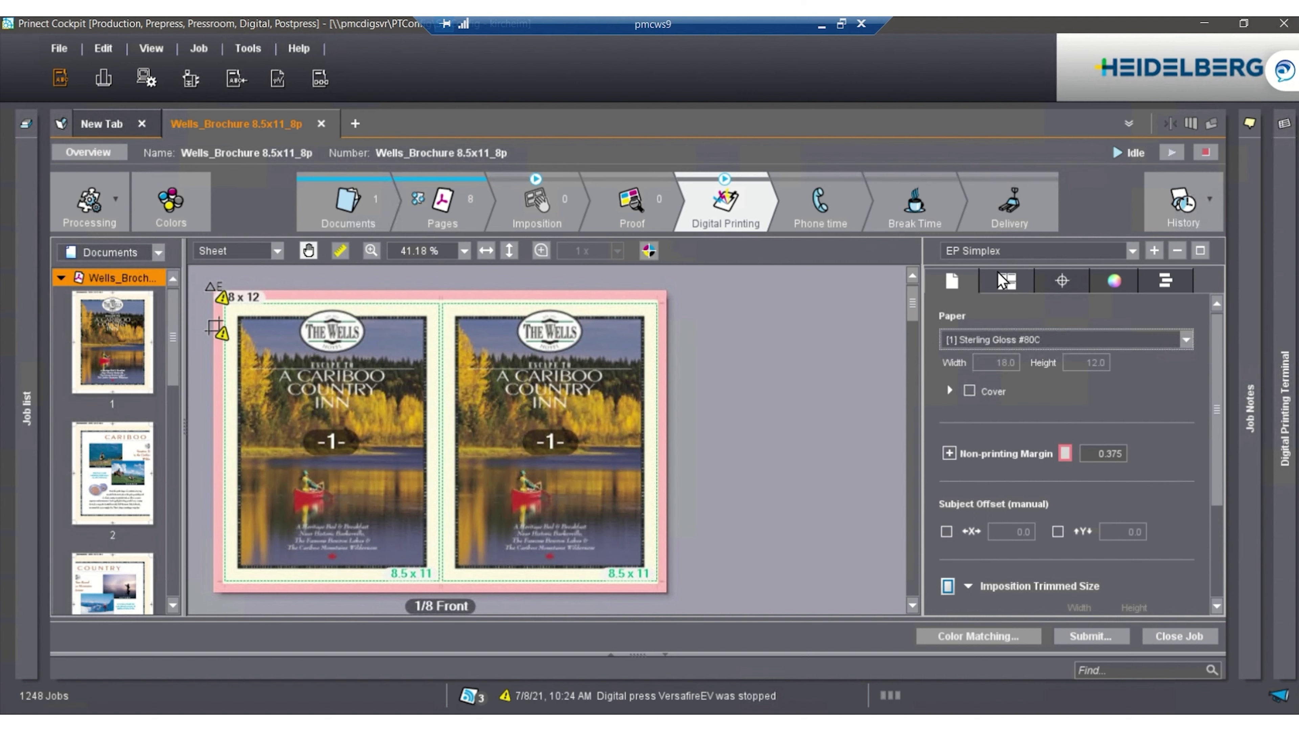
click(1005, 282)
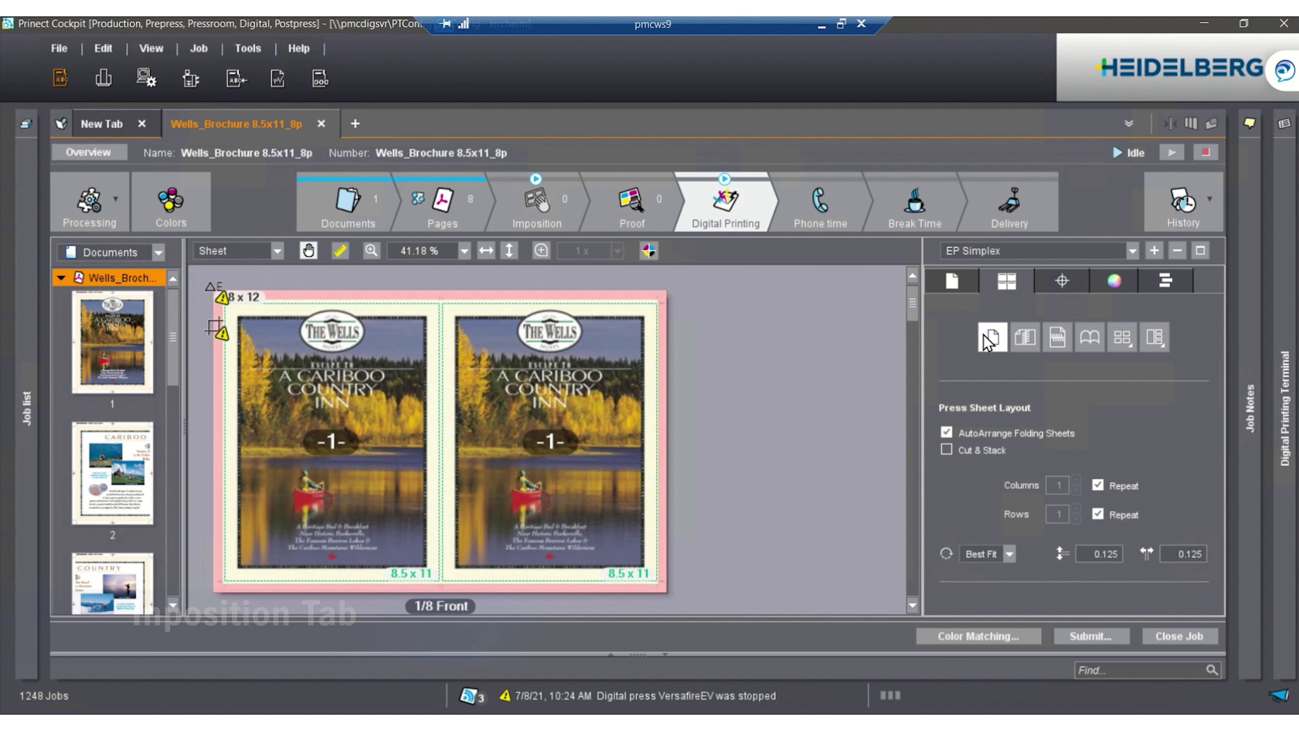
click(1021, 345)
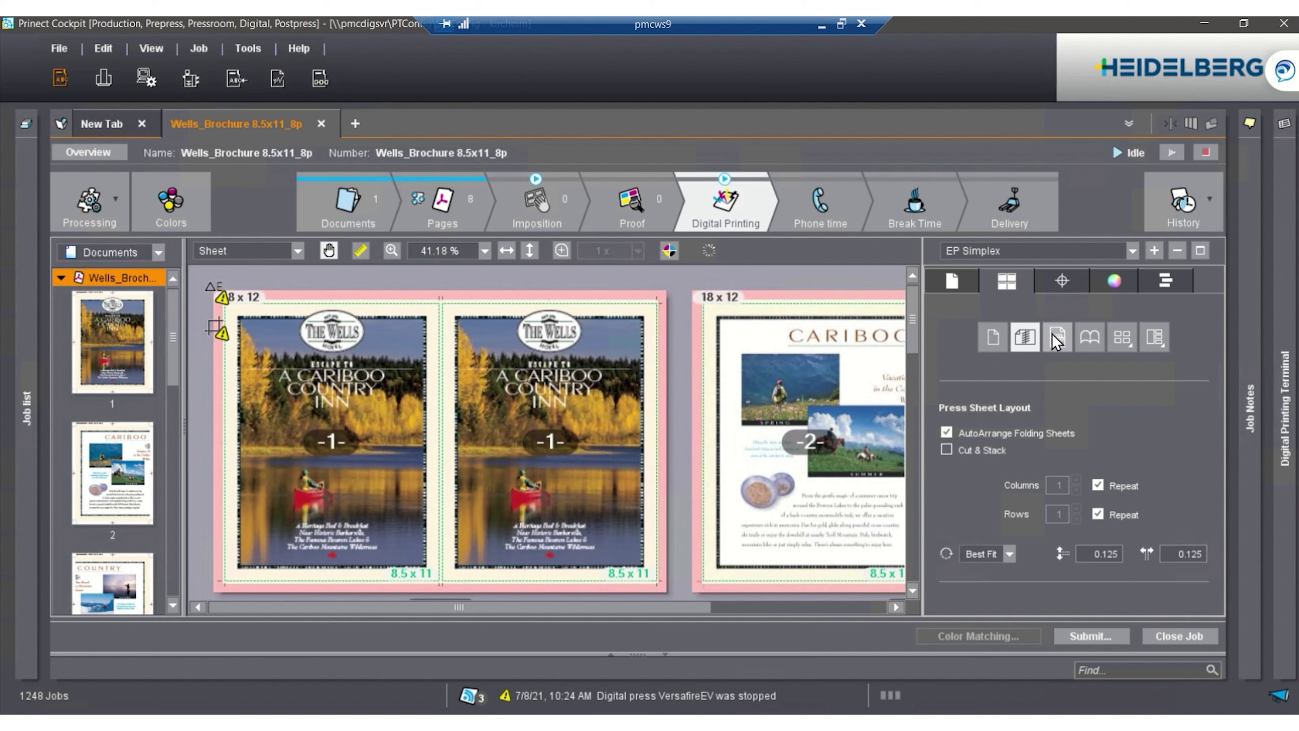
- Switch to Booklet imposition with Saddlestitch binding, pairing pages 8 and 1 on sheet one
click(1056, 338)
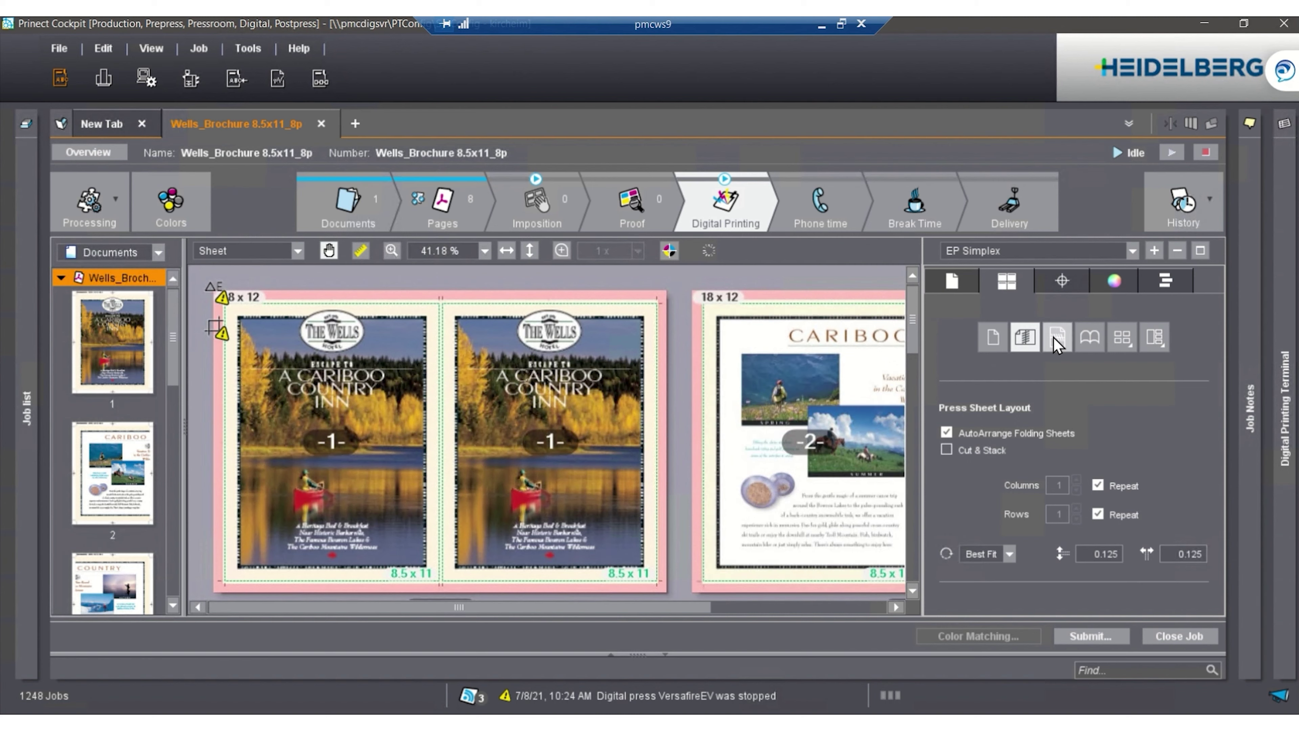
click(1090, 337)
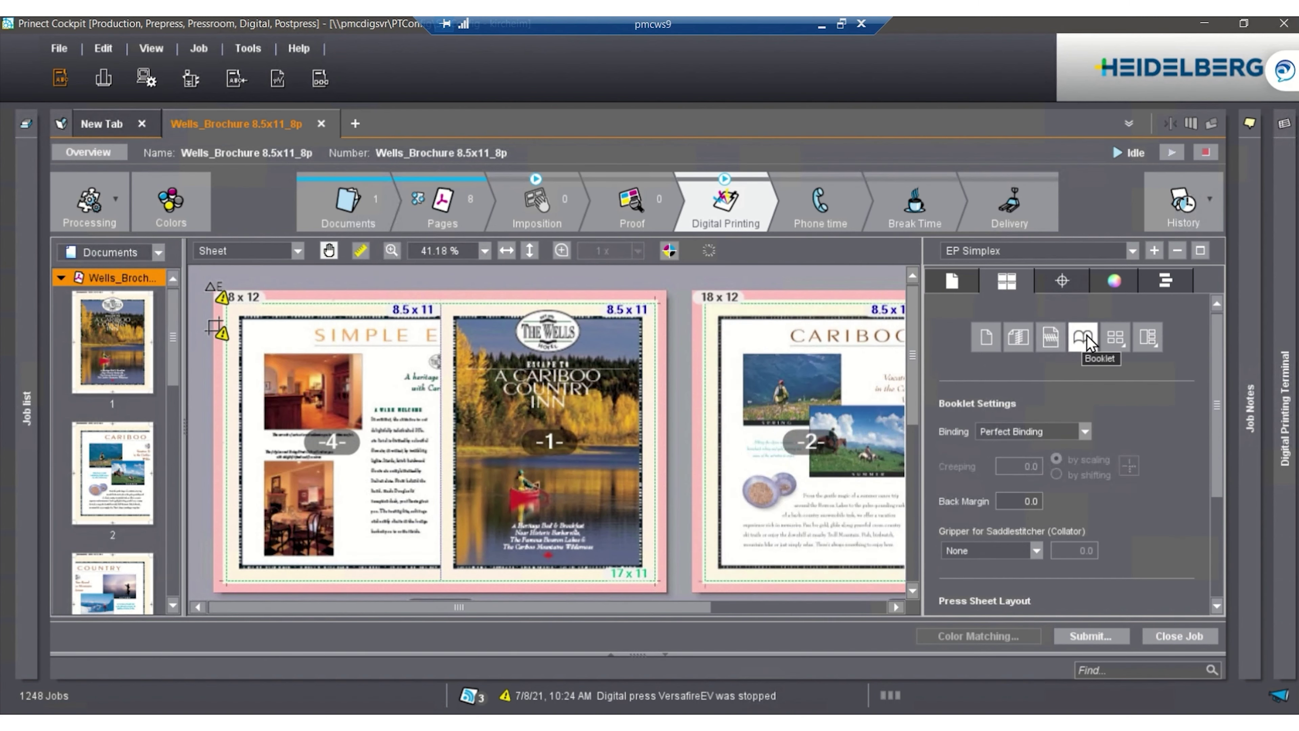
click(1075, 434)
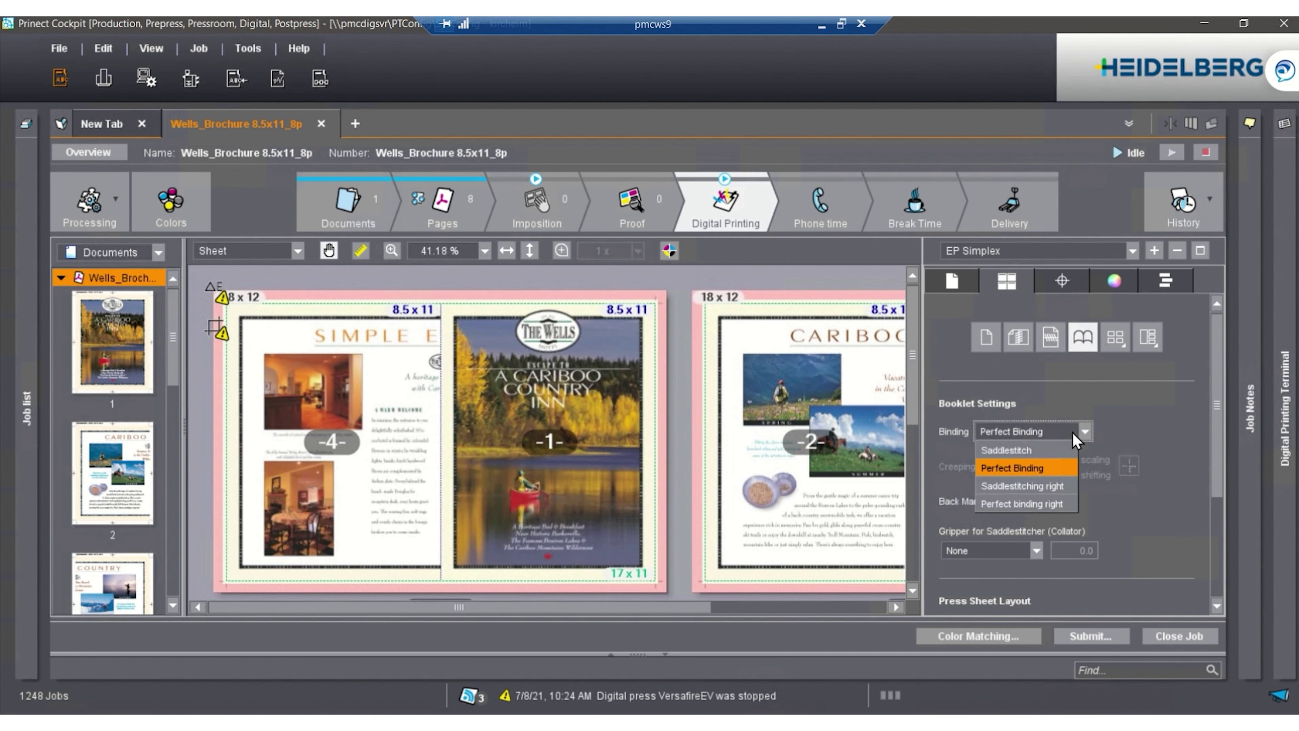
click(1068, 451)
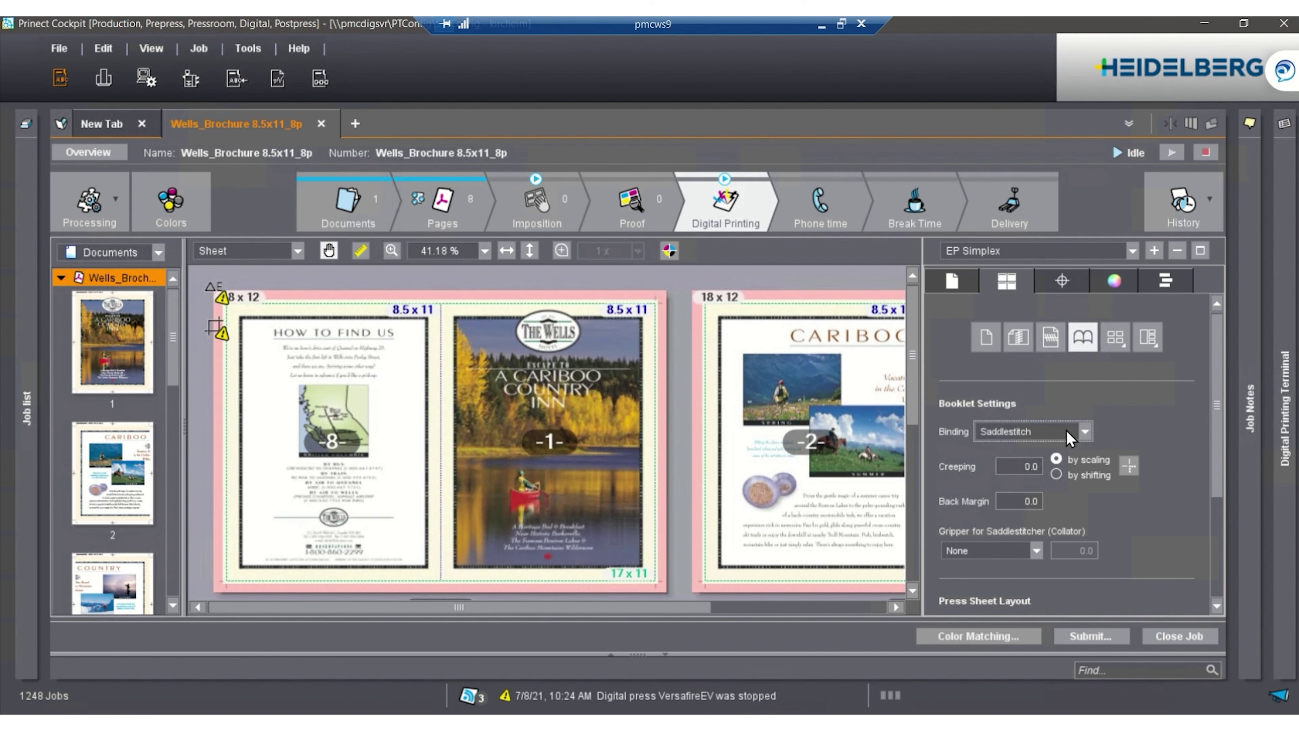
click(1066, 431)
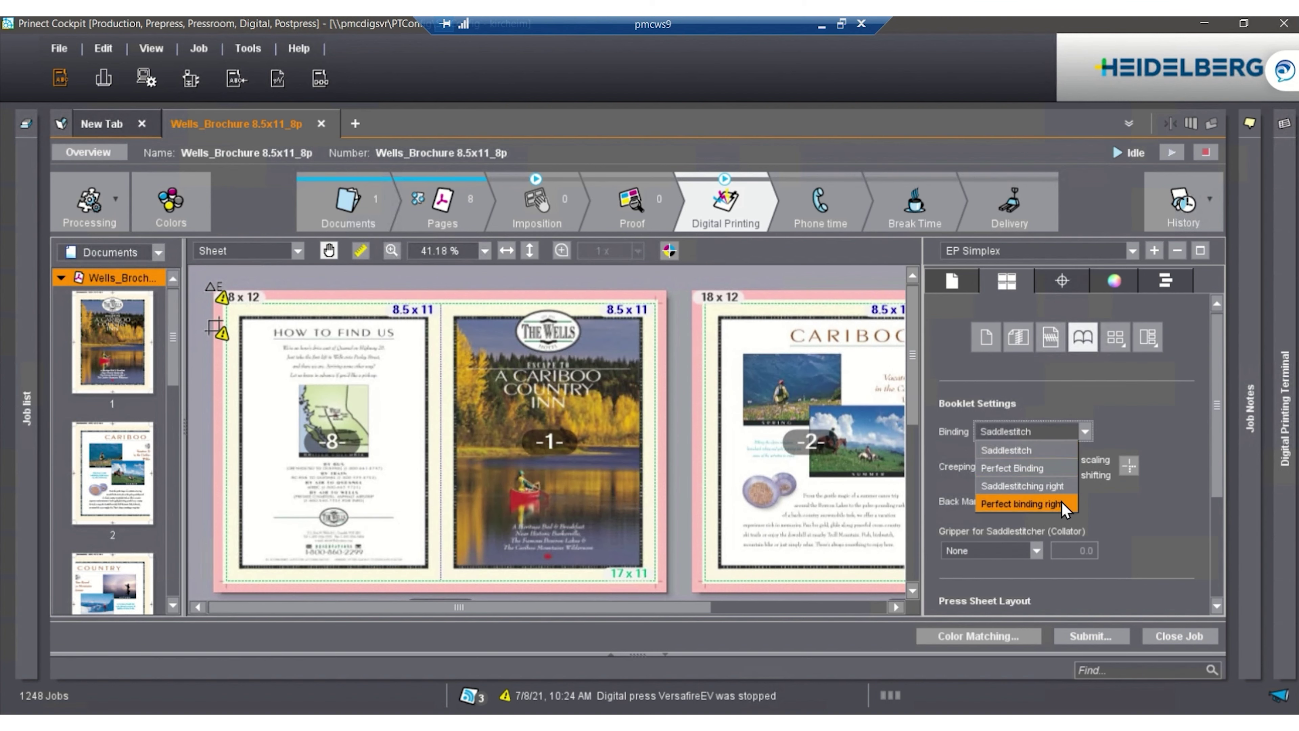
click(1045, 450)
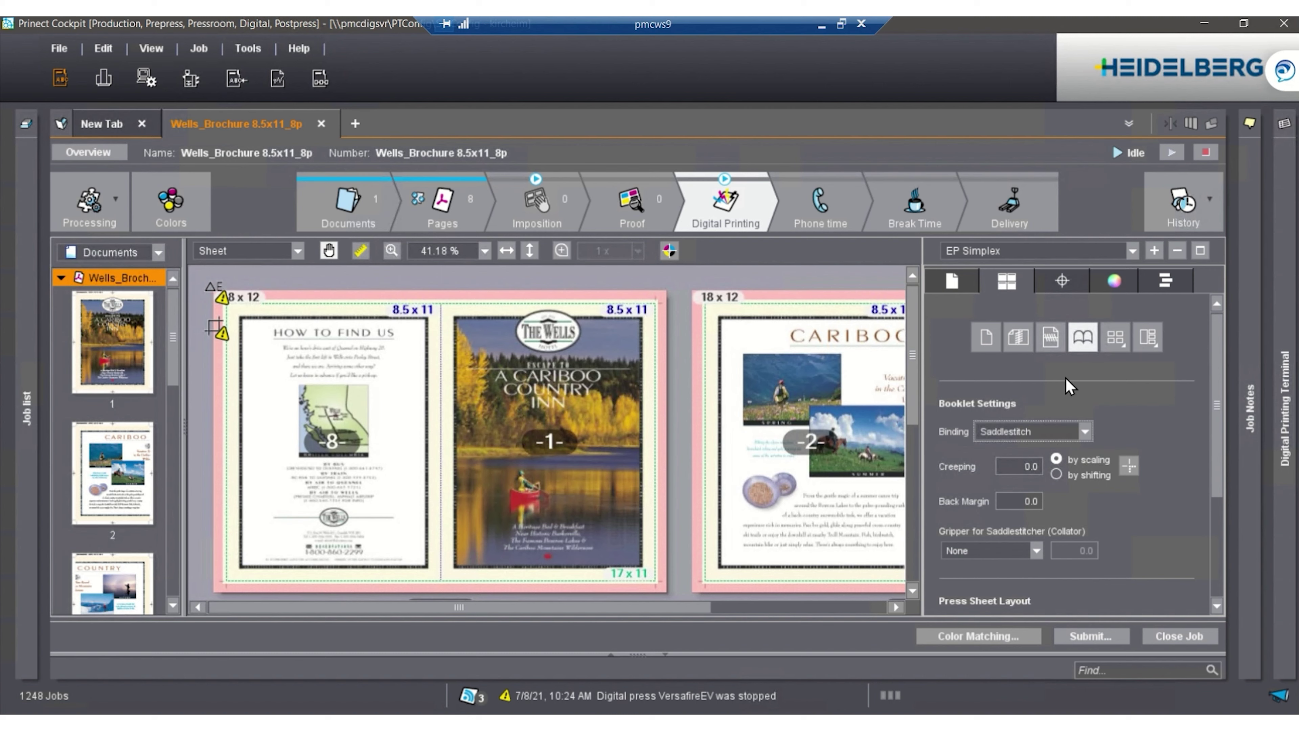
- Enable the Info Text mark in the Marks settings alongside the existing cut marks
click(1062, 278)
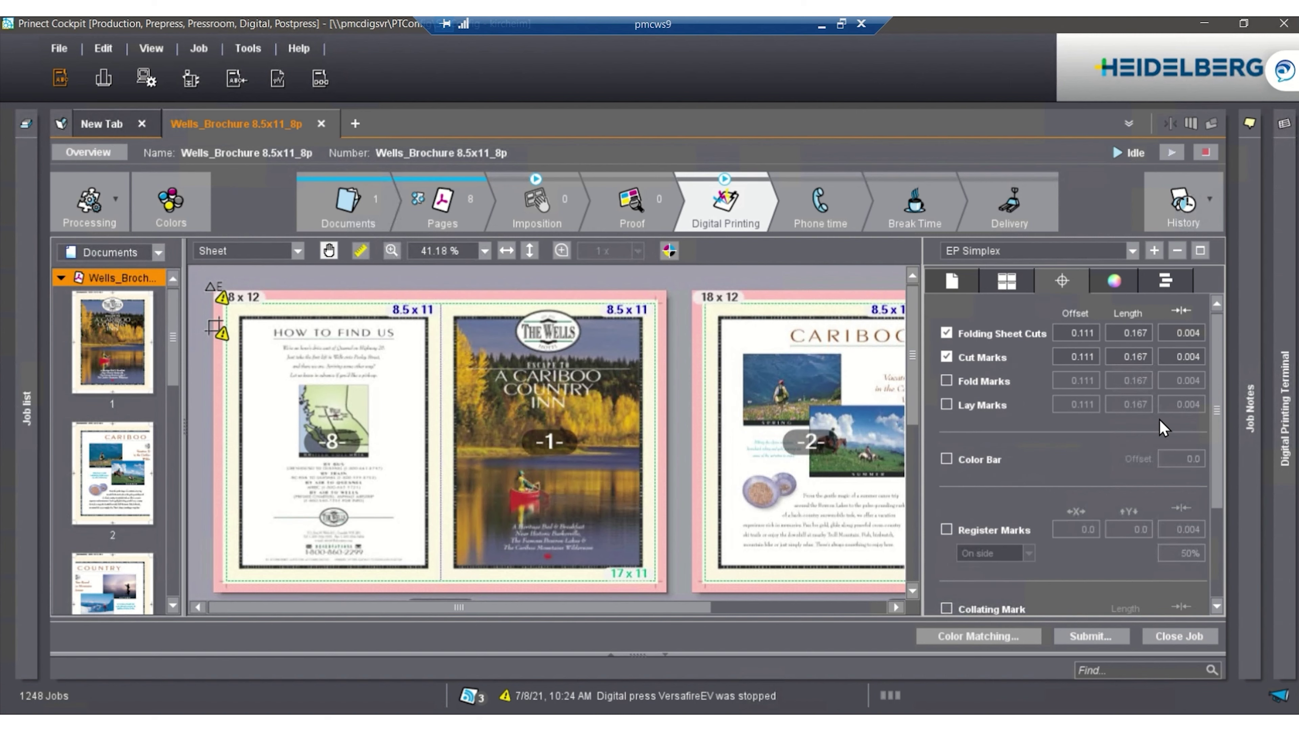
drag(1217, 408, 1211, 501)
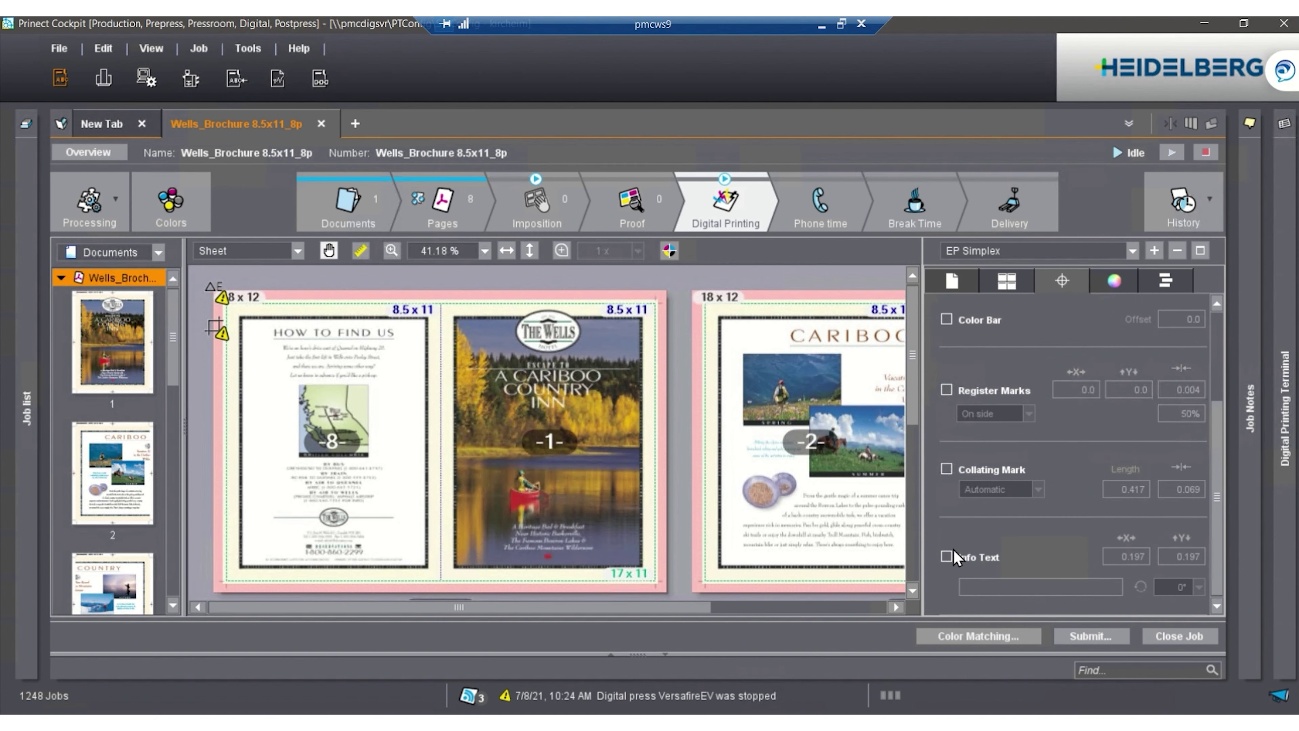
click(945, 558)
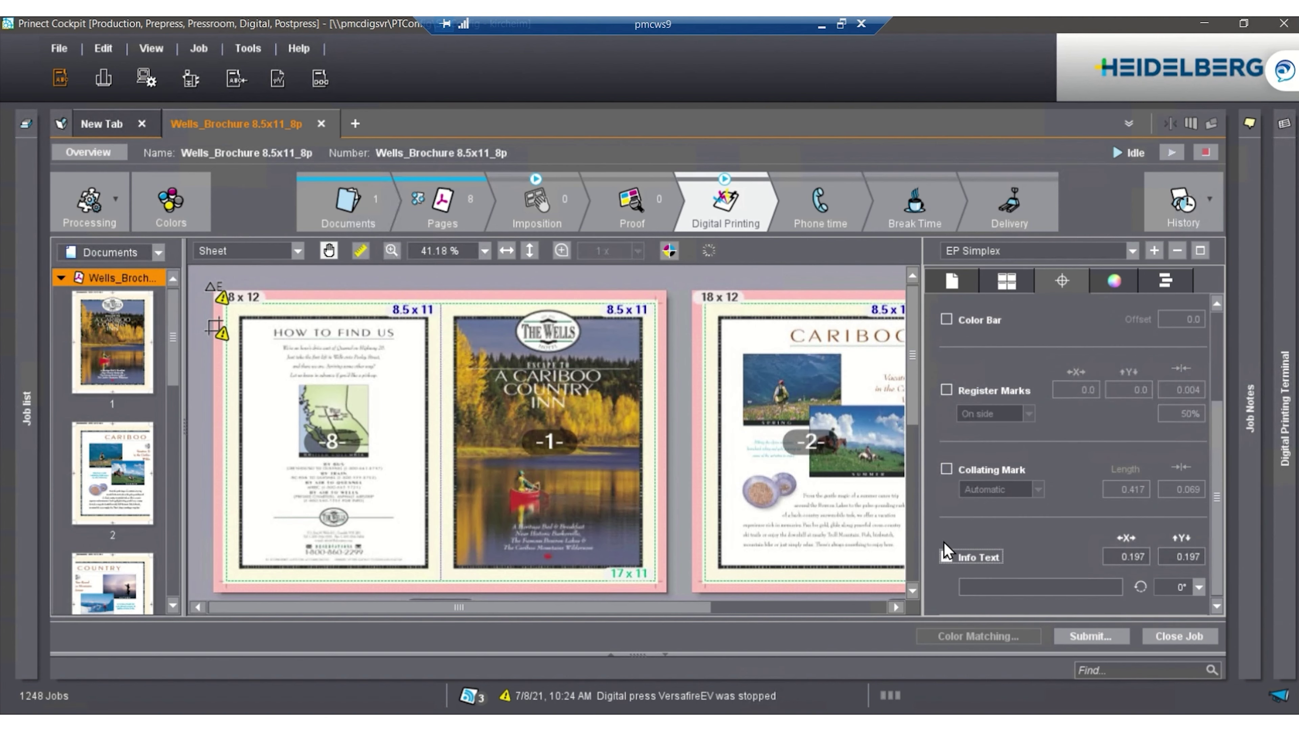
click(946, 555)
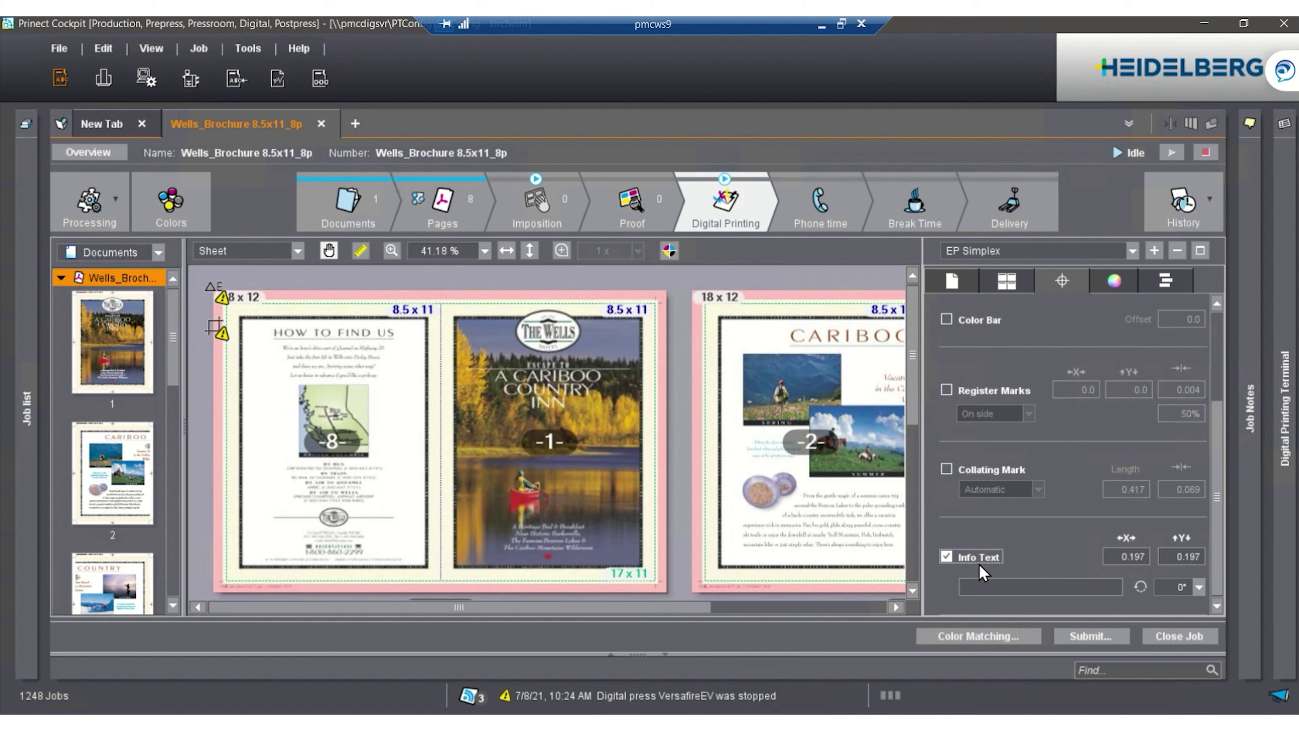
click(982, 566)
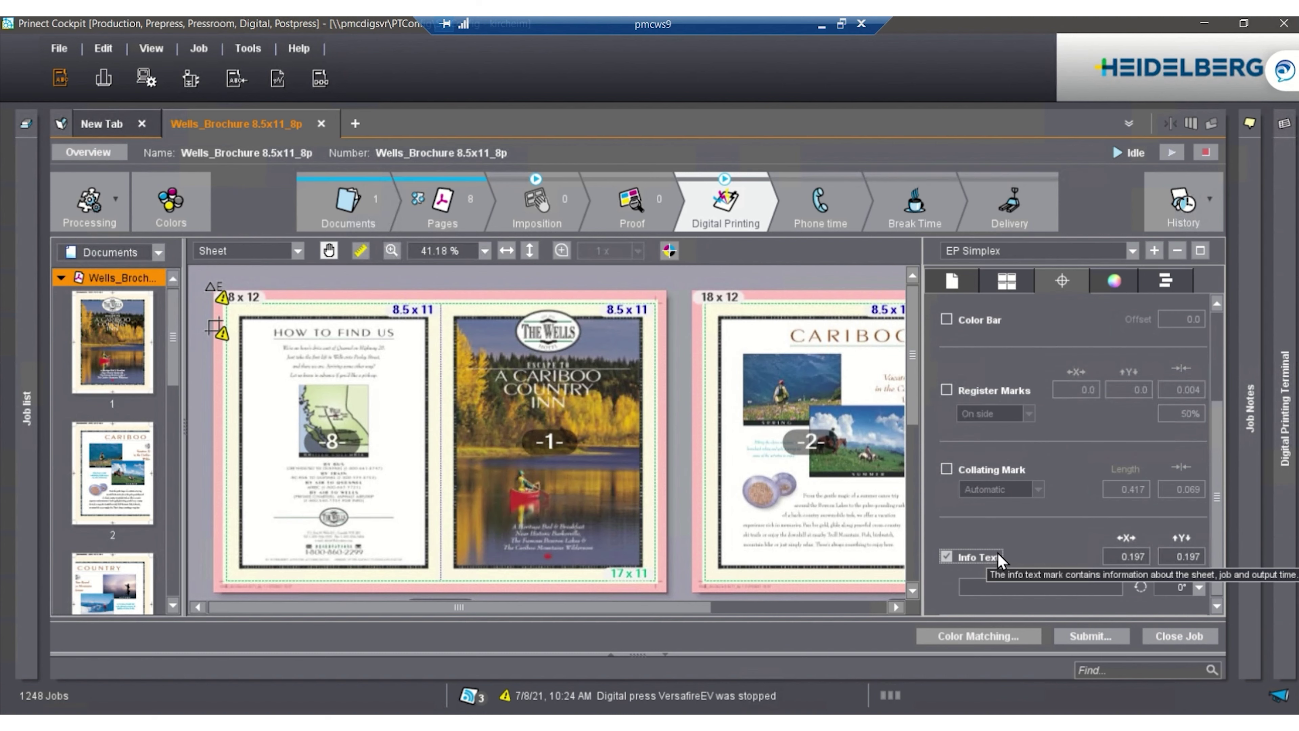
click(1110, 279)
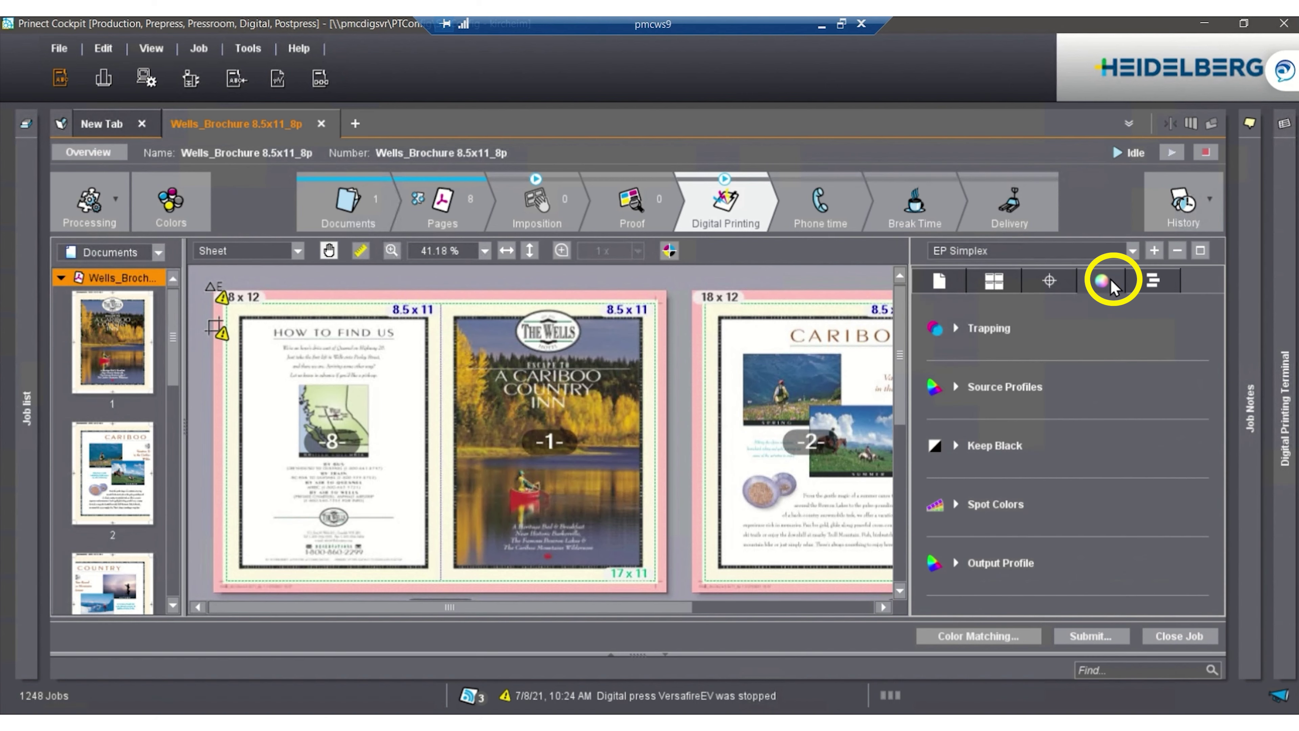
- Expand the Source Profiles, Keep Black and Spot Colors sections of the Color settings
click(957, 388)
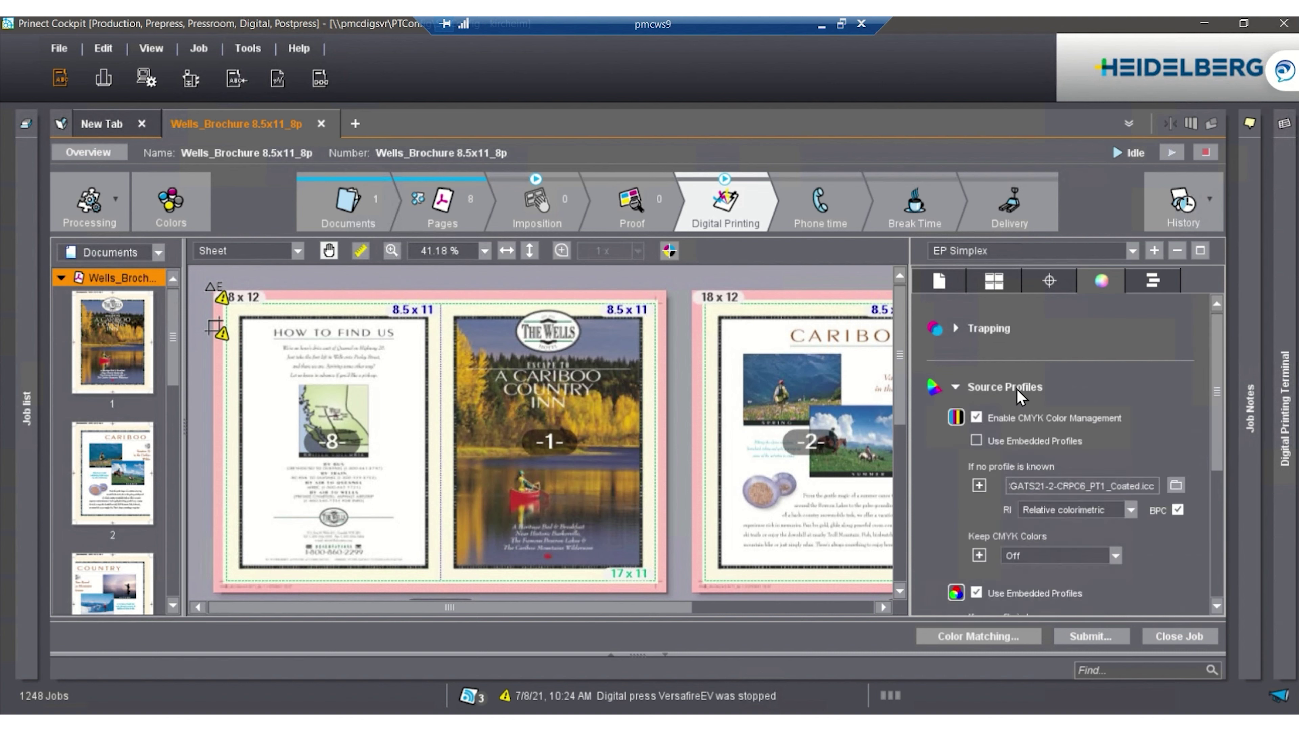
drag(1218, 384, 1218, 482)
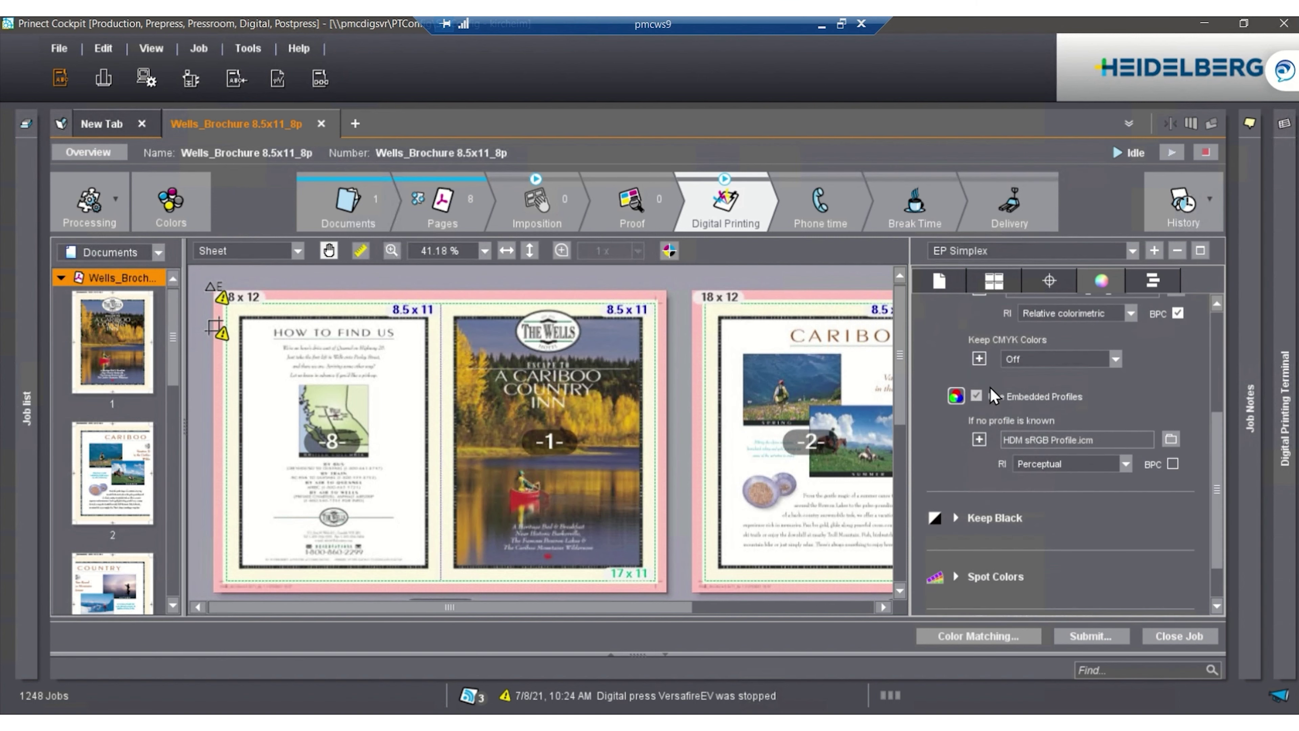
click(956, 516)
drag(1213, 469, 1212, 531)
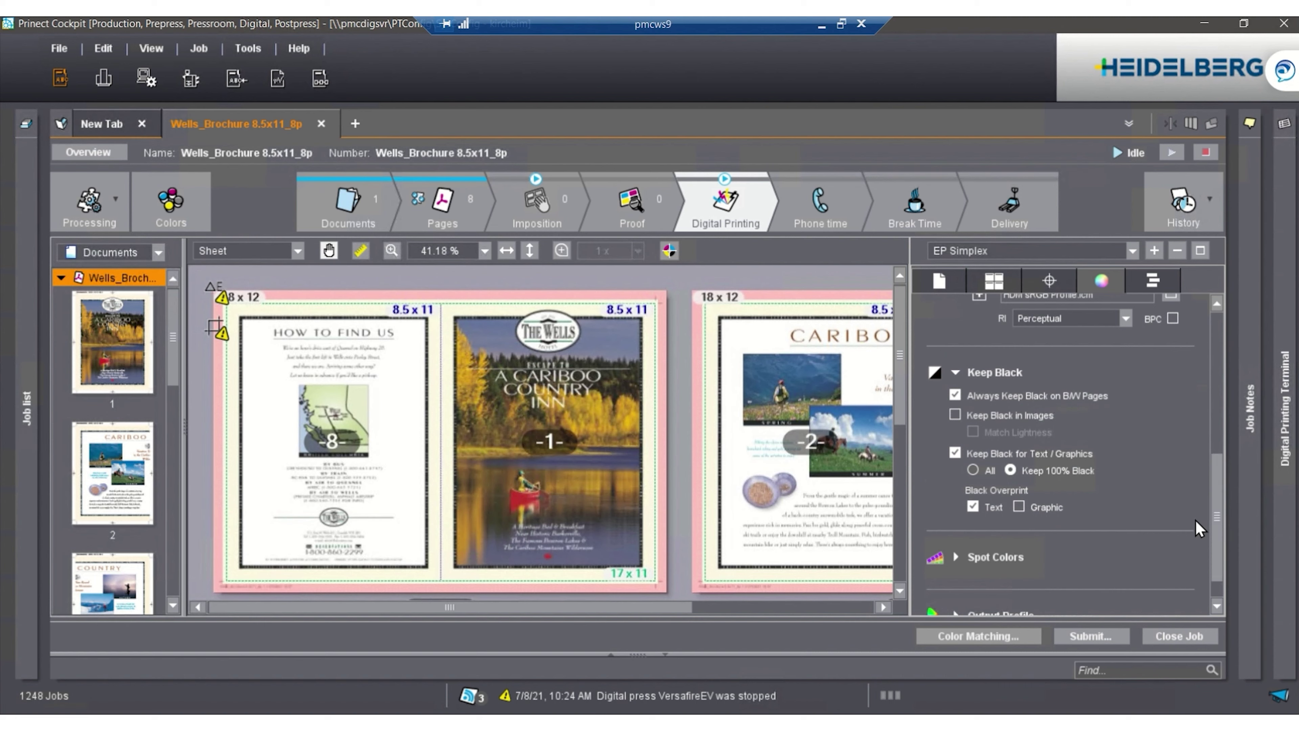
click(956, 559)
drag(1216, 494, 1217, 550)
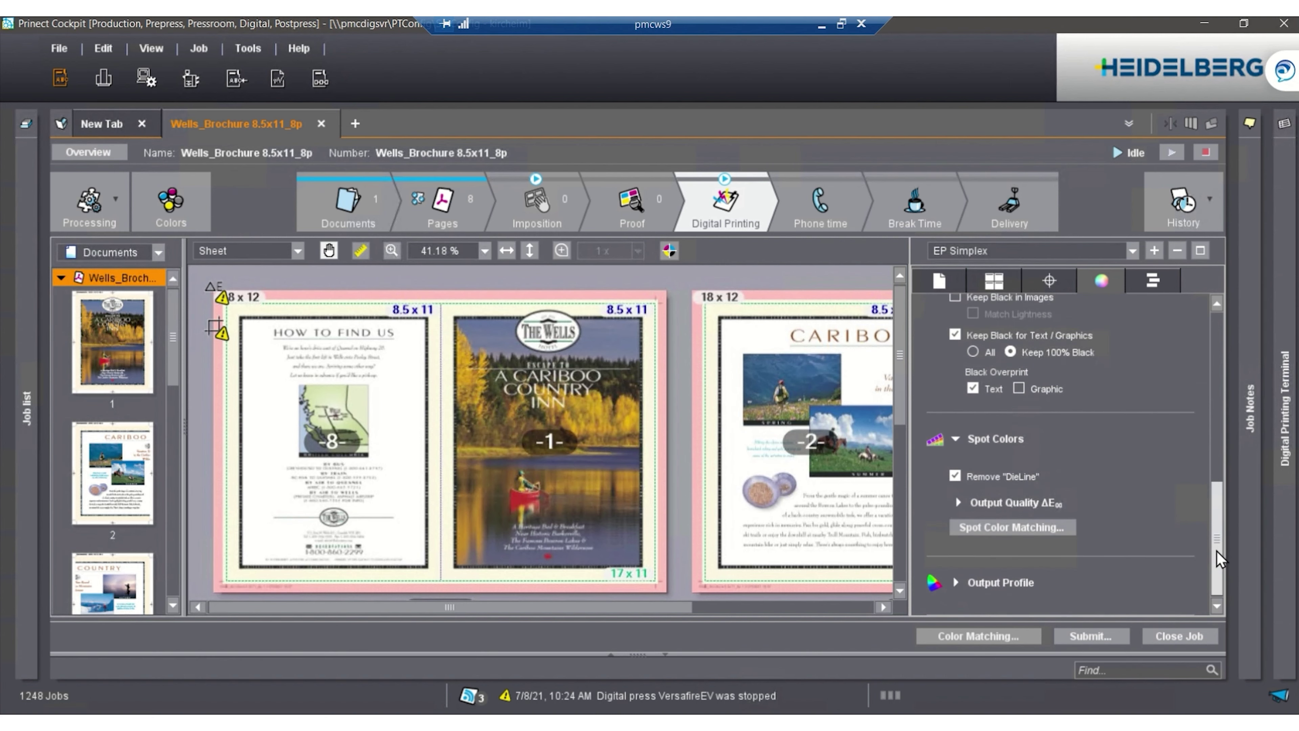
- Show each spot colour's output quality and open Spot Color Matching for M9 Y43
click(957, 502)
drag(1222, 502, 1207, 539)
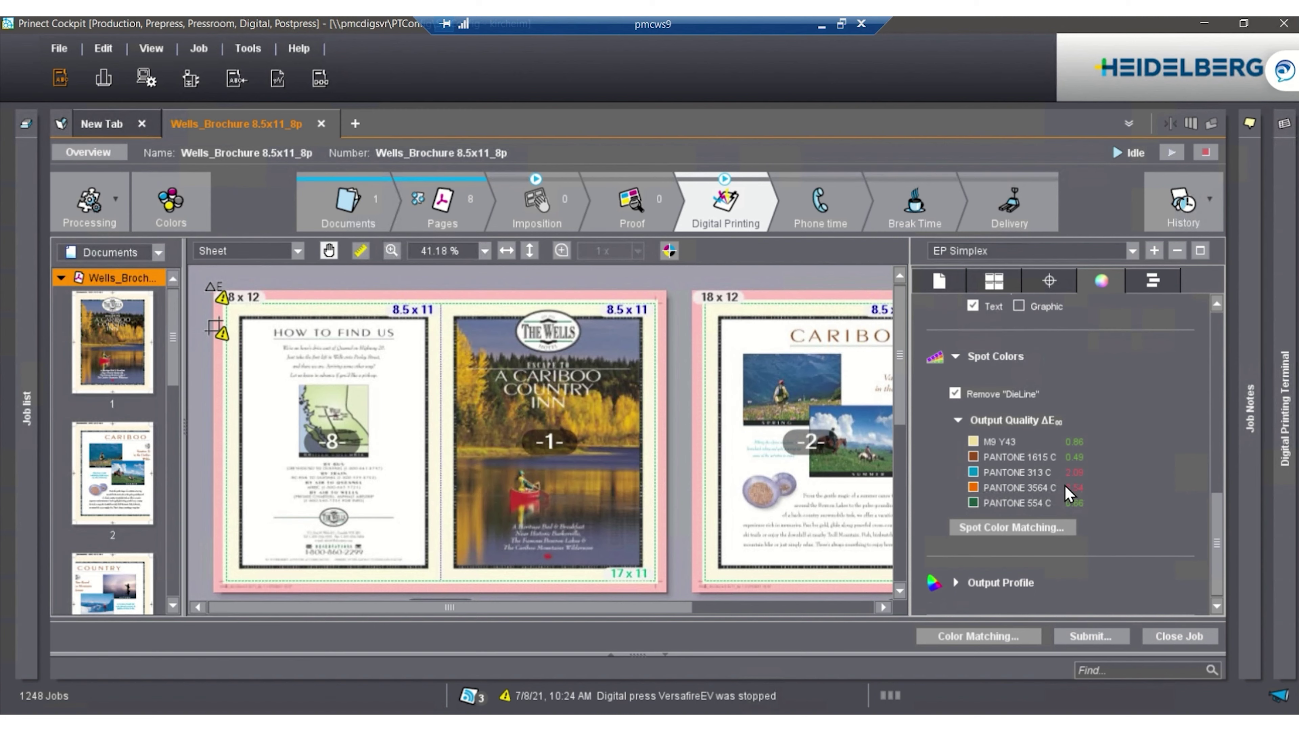
click(1022, 526)
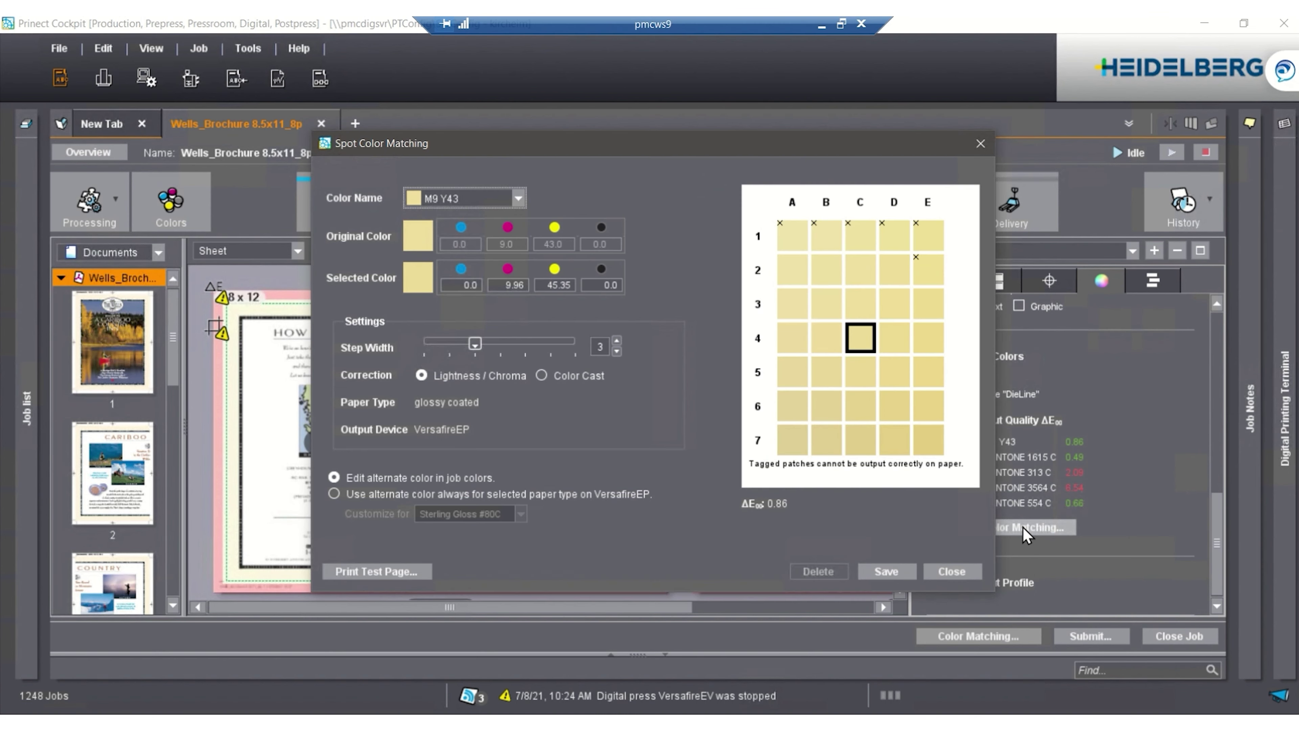
- Save patch B5 as PANTONE 3564 C's alternate colour (ΔE00 0.24) and close Spot Color Matching
click(519, 199)
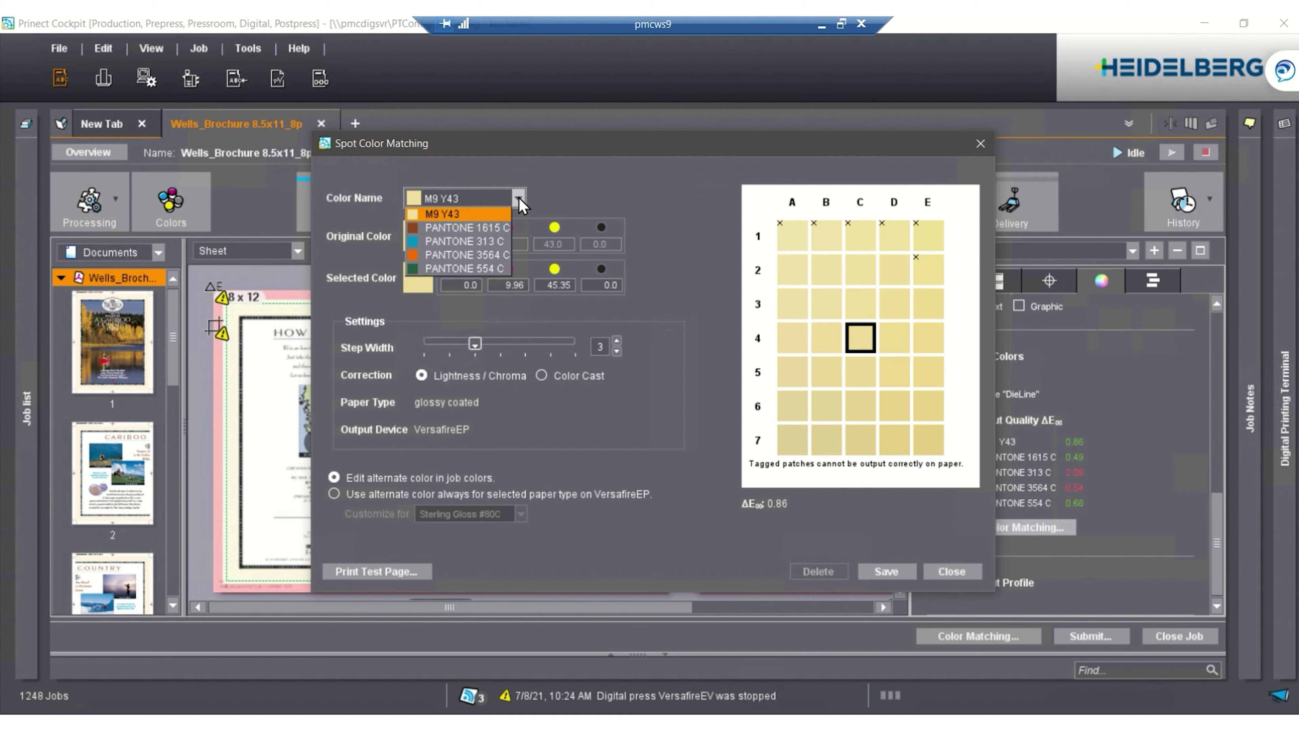
click(503, 257)
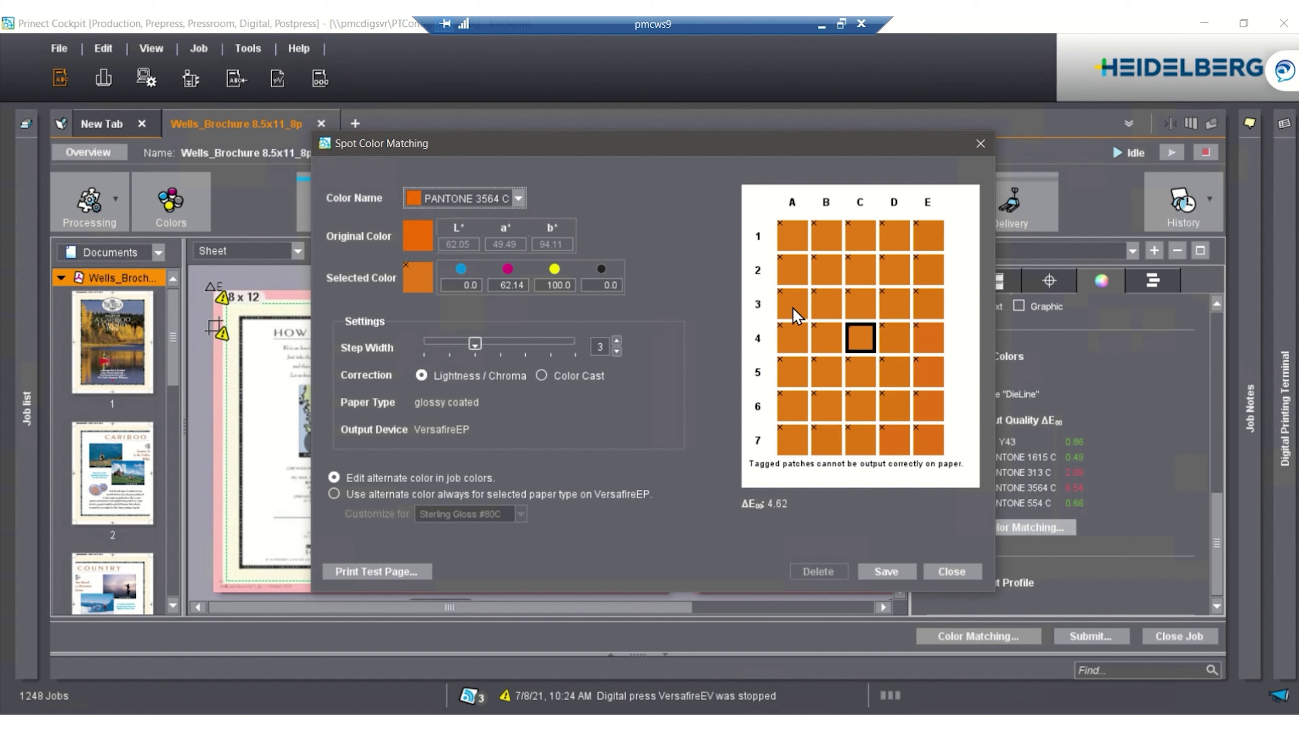
click(815, 379)
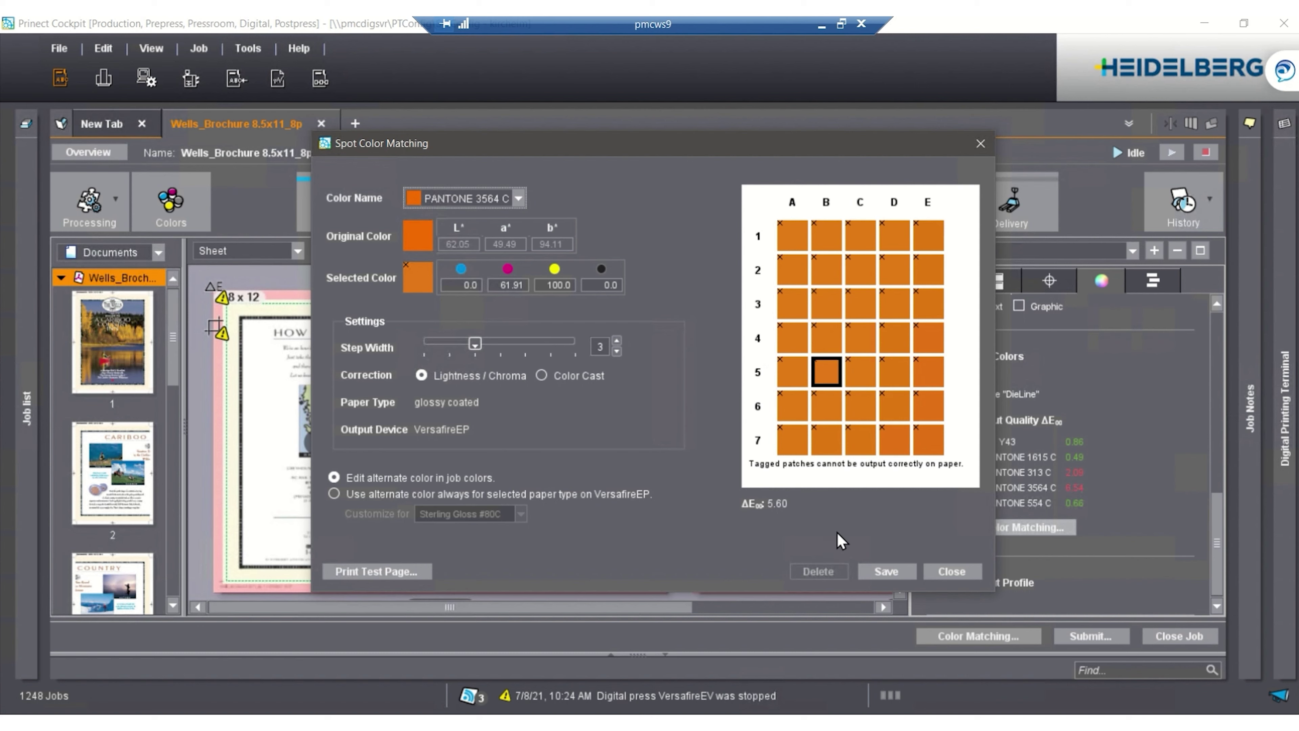
click(880, 573)
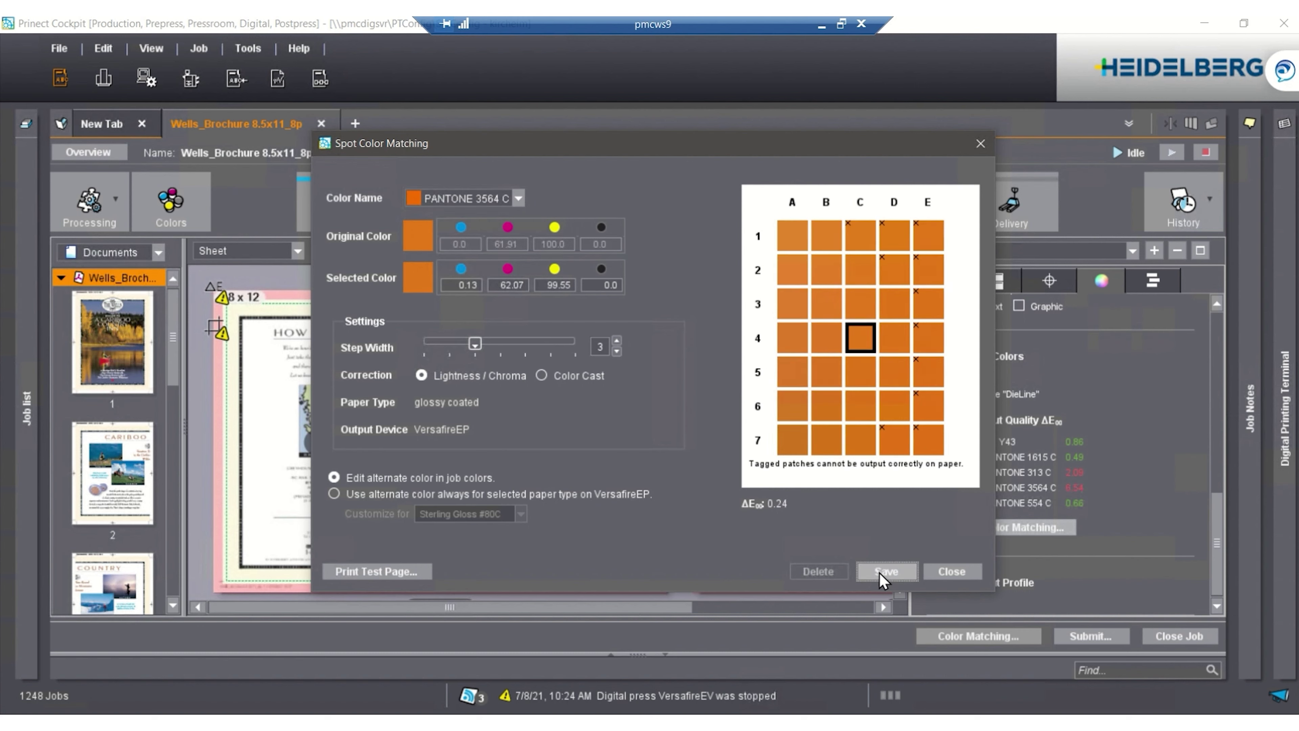
click(937, 570)
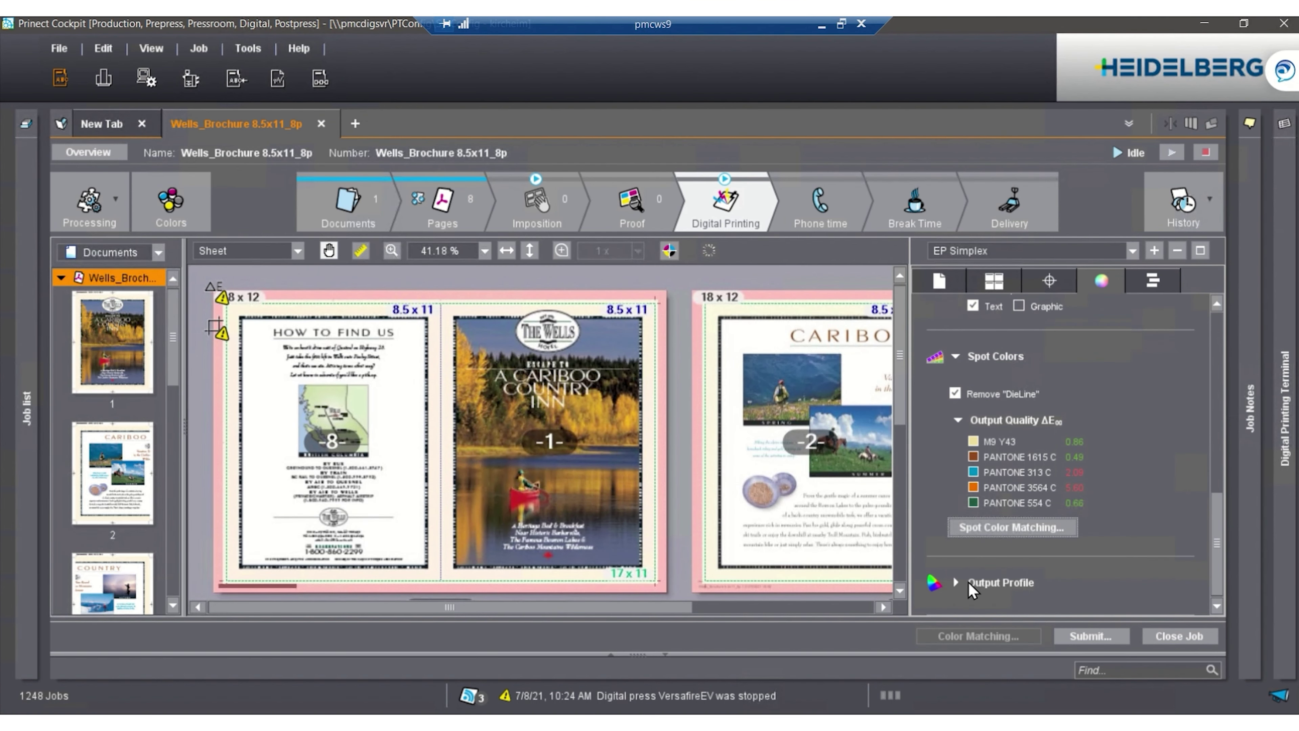
- Customize the Sterling Gloss output profile, pulling the magenta midtone down to 44
click(959, 584)
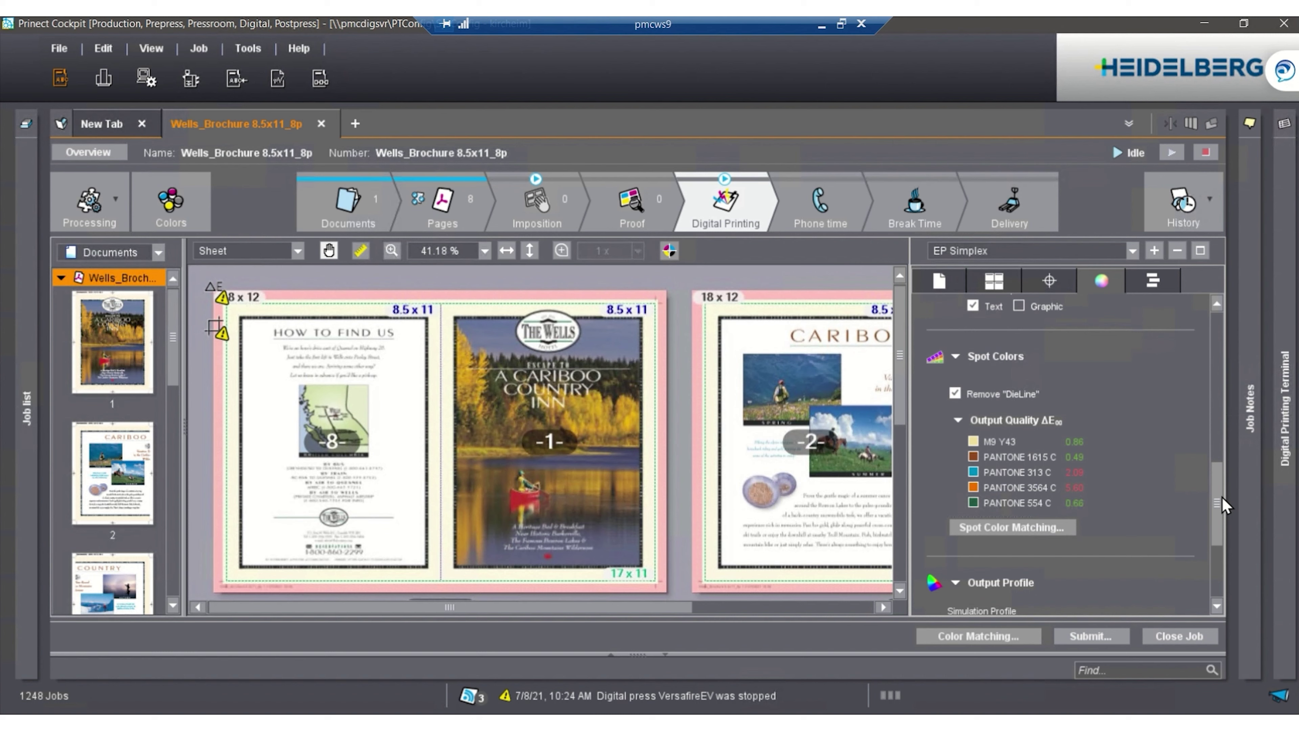
drag(1222, 497, 1219, 548)
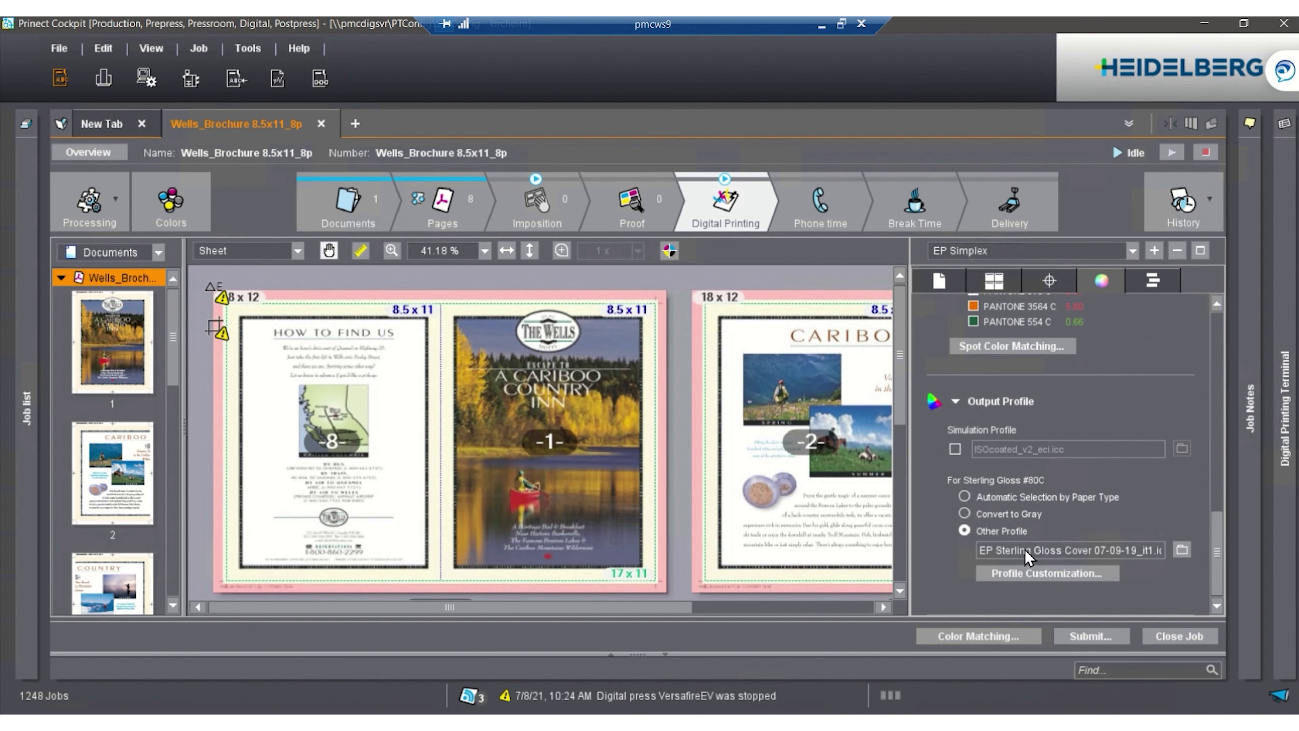
click(1047, 573)
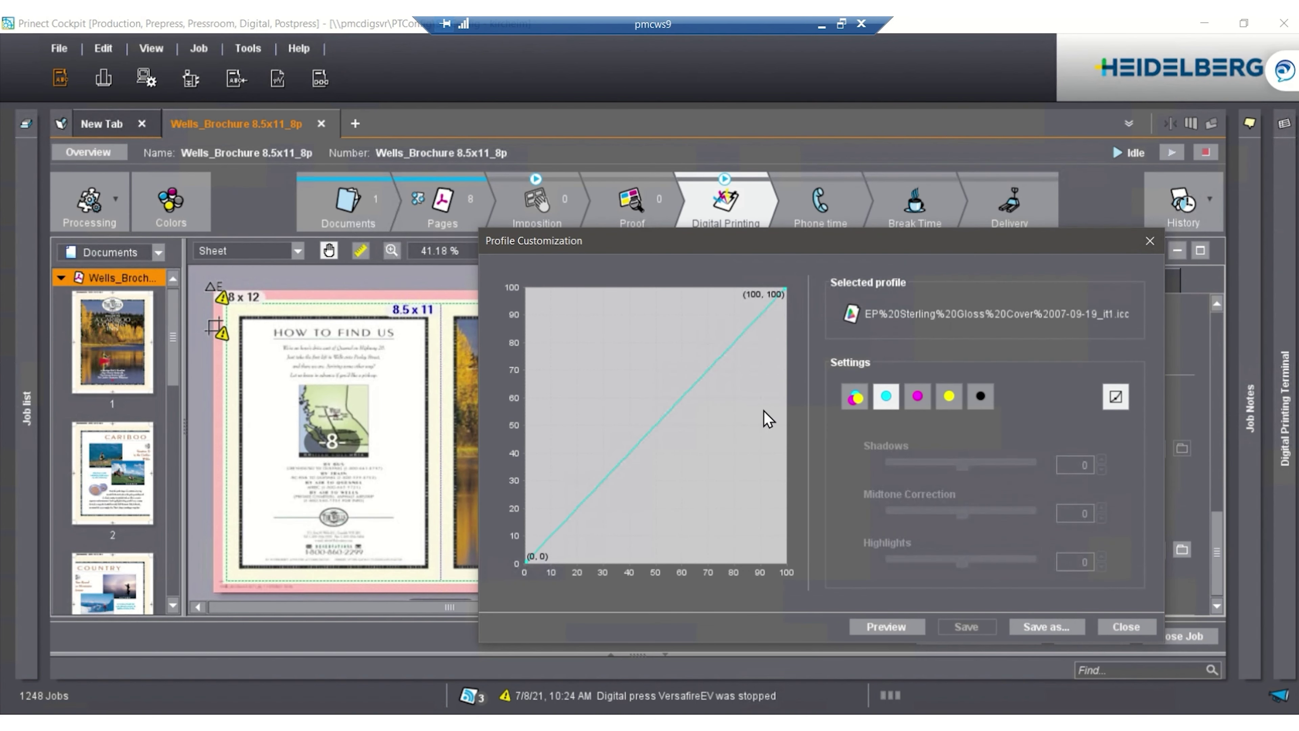
click(917, 396)
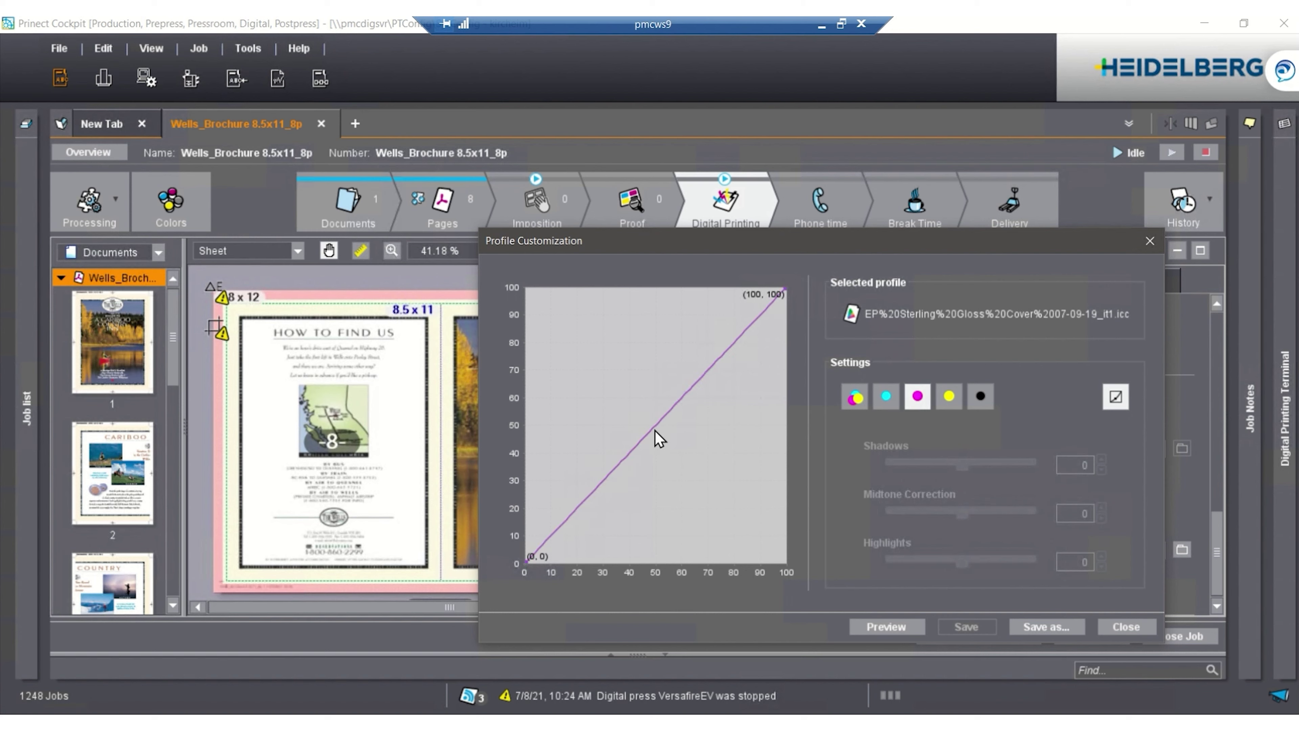
drag(654, 430, 658, 447)
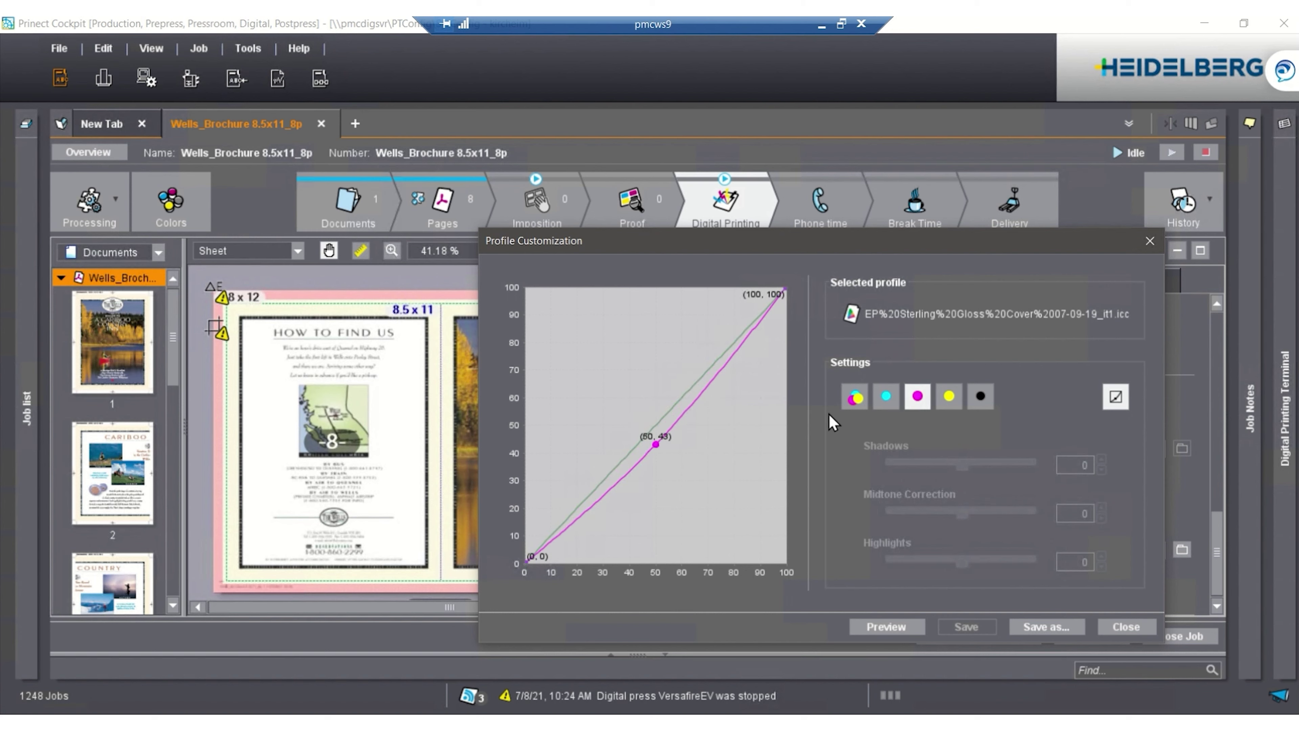
- Bow the cyan curve up around 42 with a point at (27, 32), then discard all curve changes
click(885, 396)
drag(654, 428, 634, 404)
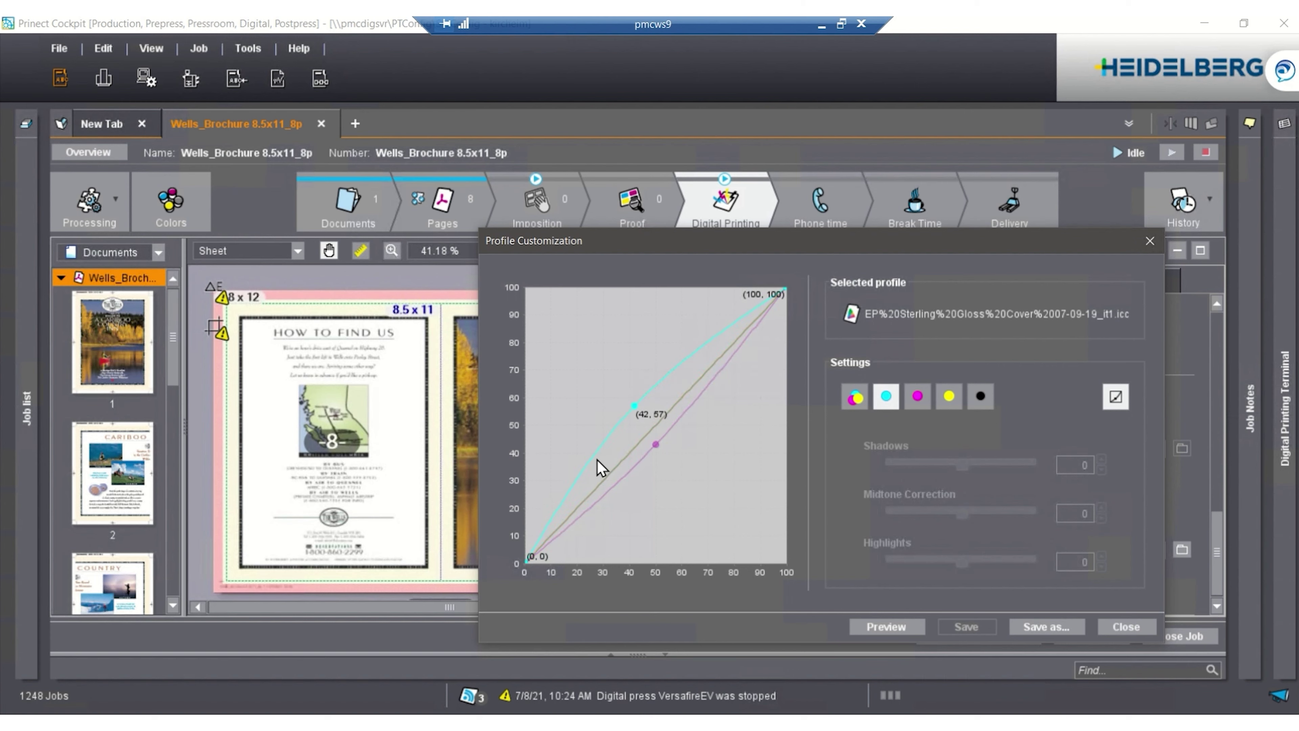
drag(592, 461, 595, 475)
click(1114, 624)
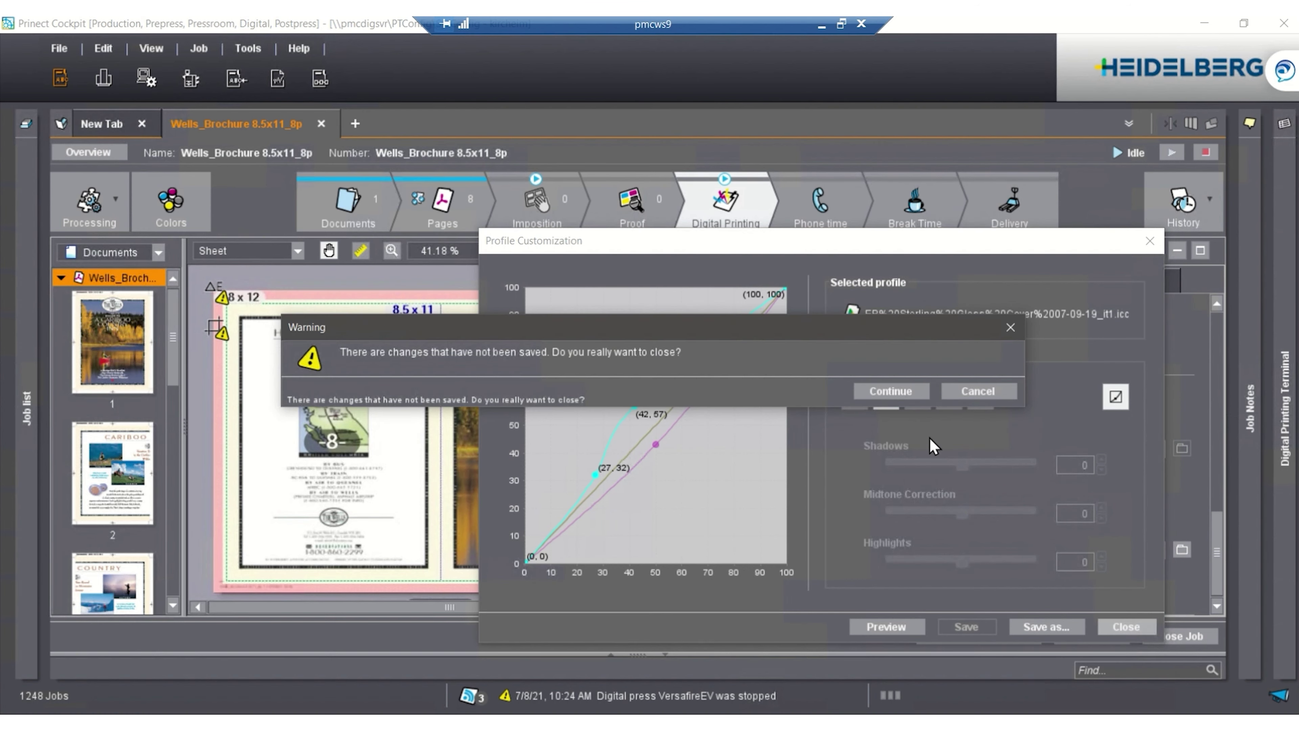
click(889, 393)
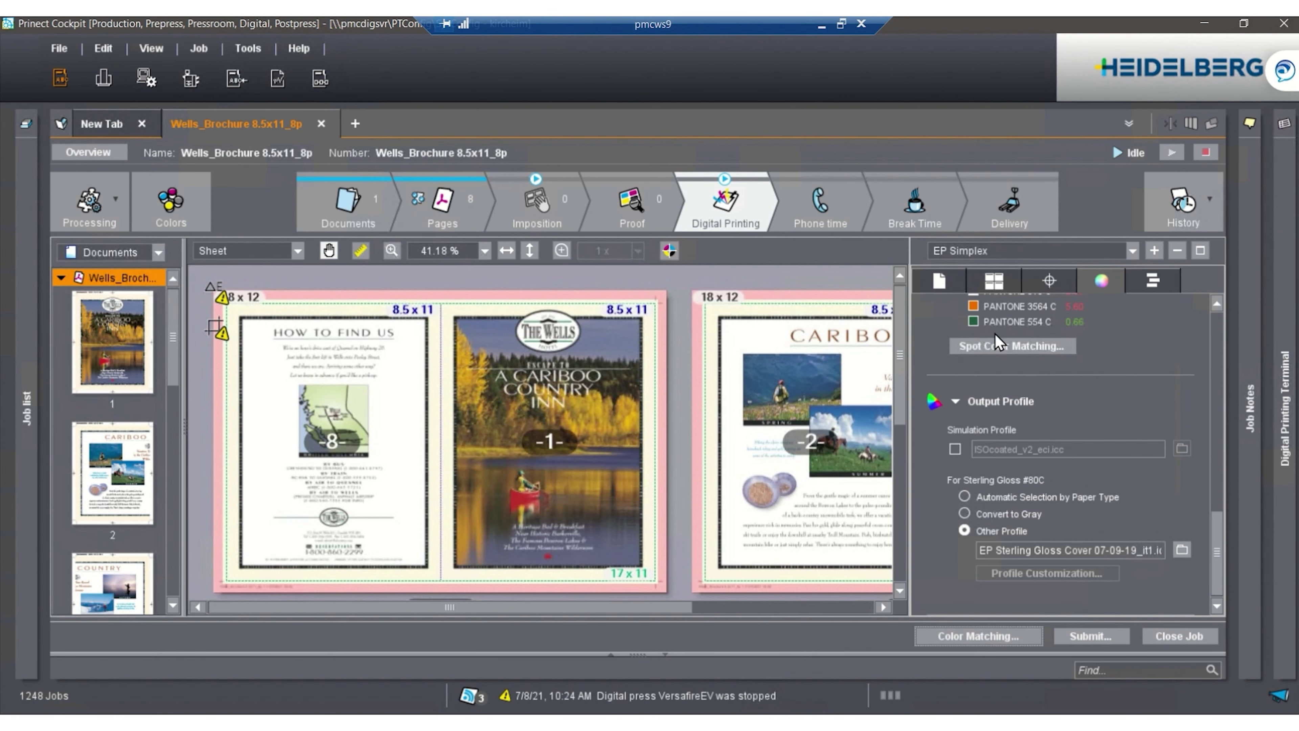
click(1148, 284)
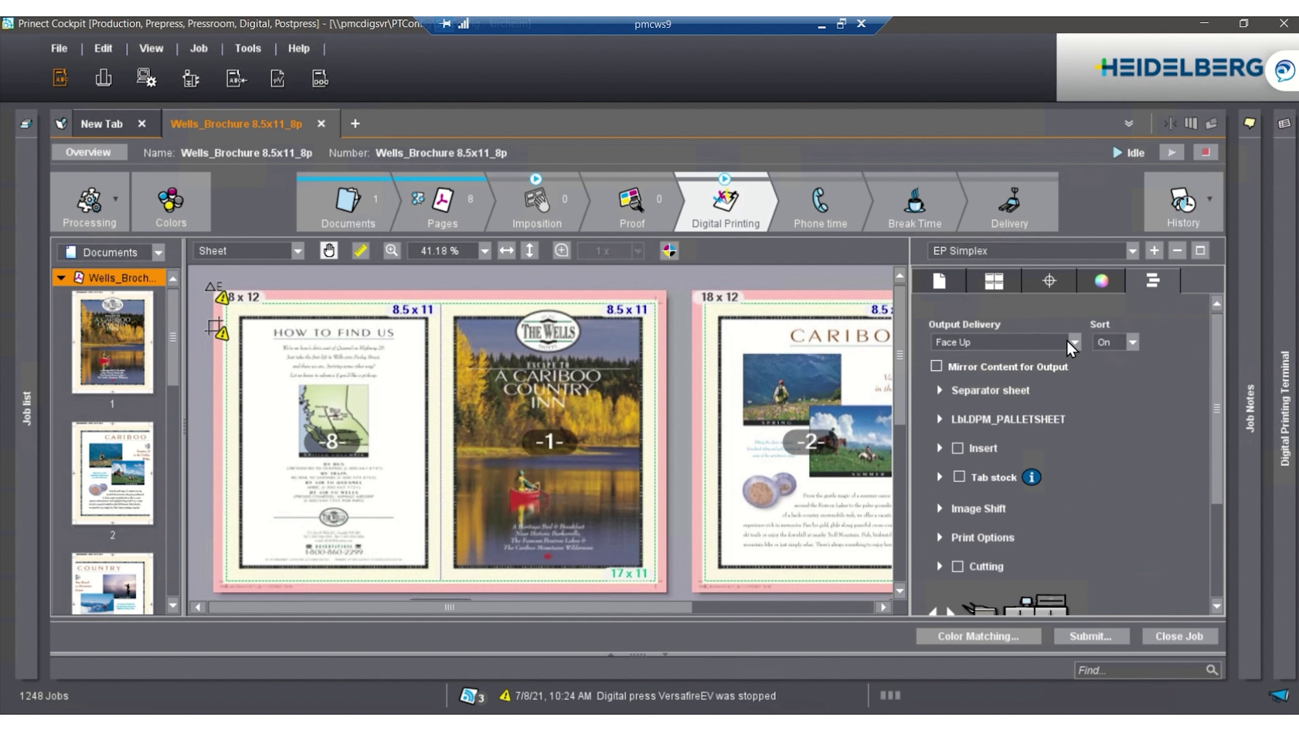
- Keep Output Delivery at Face Up and Sort set to On
click(1076, 341)
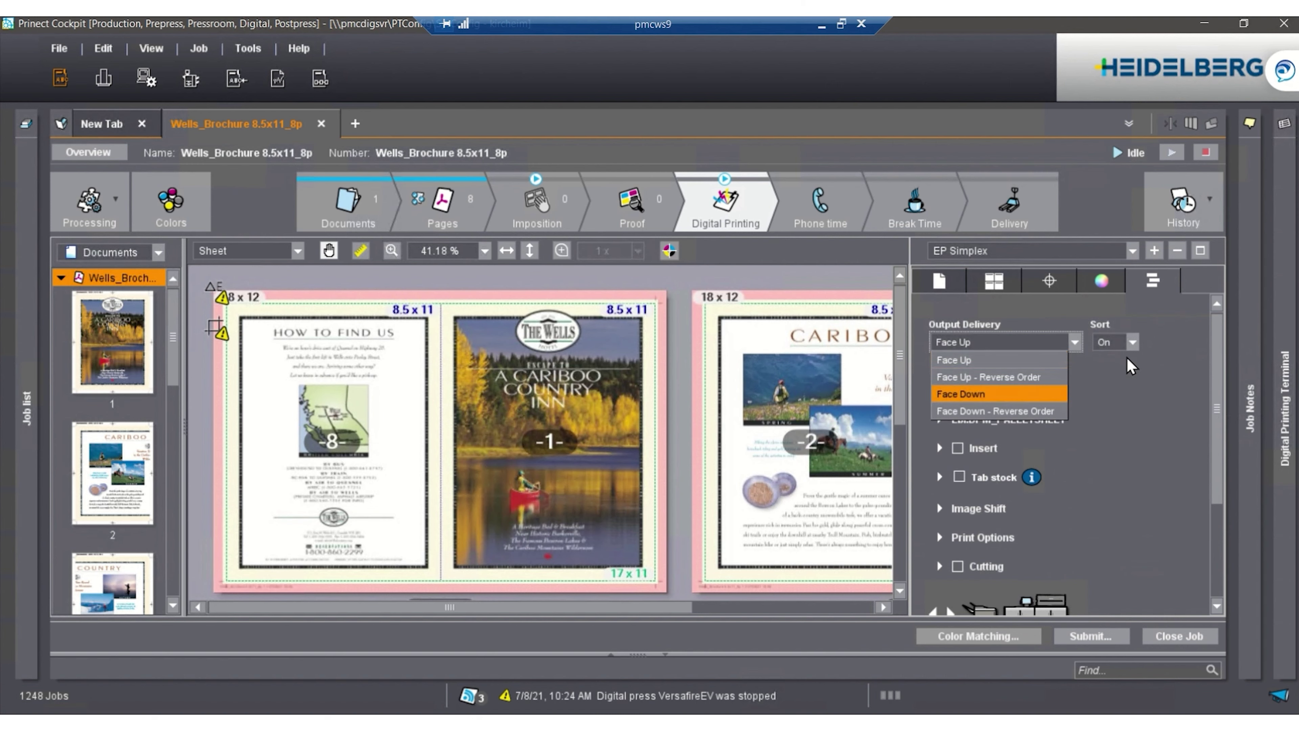
click(1131, 341)
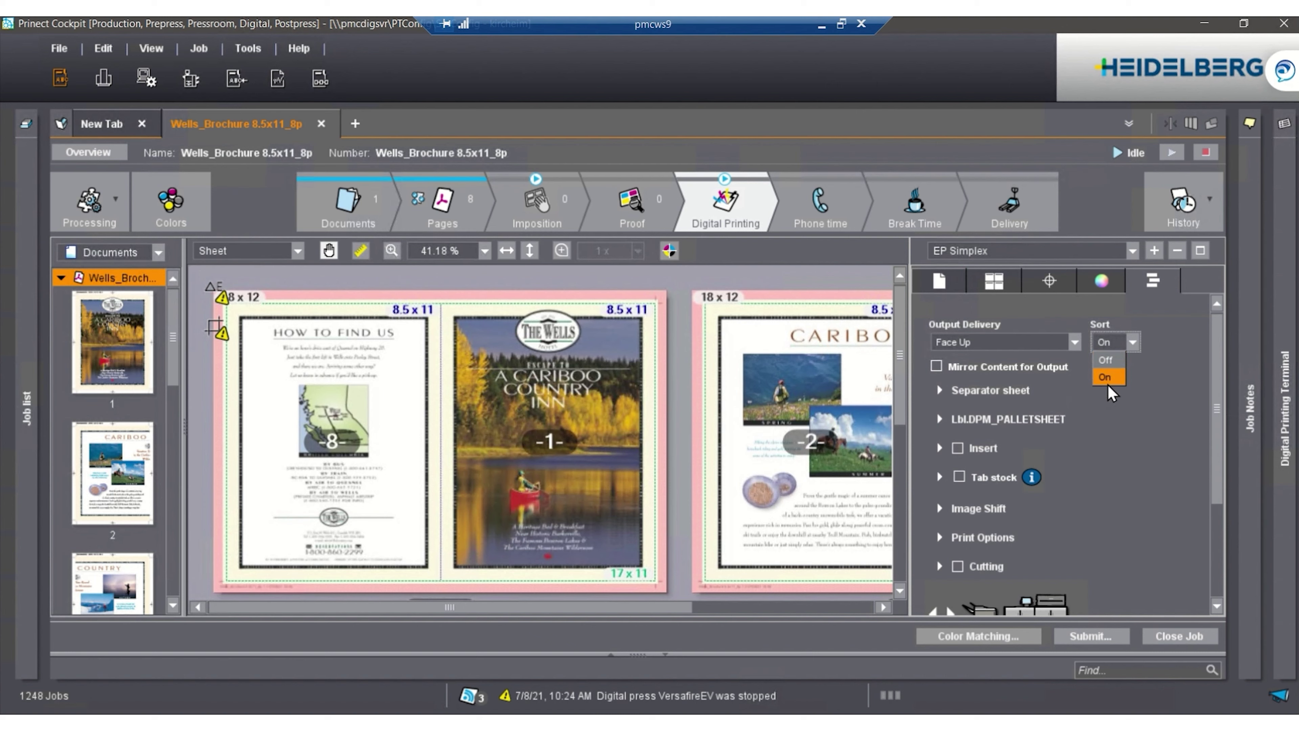
click(1107, 403)
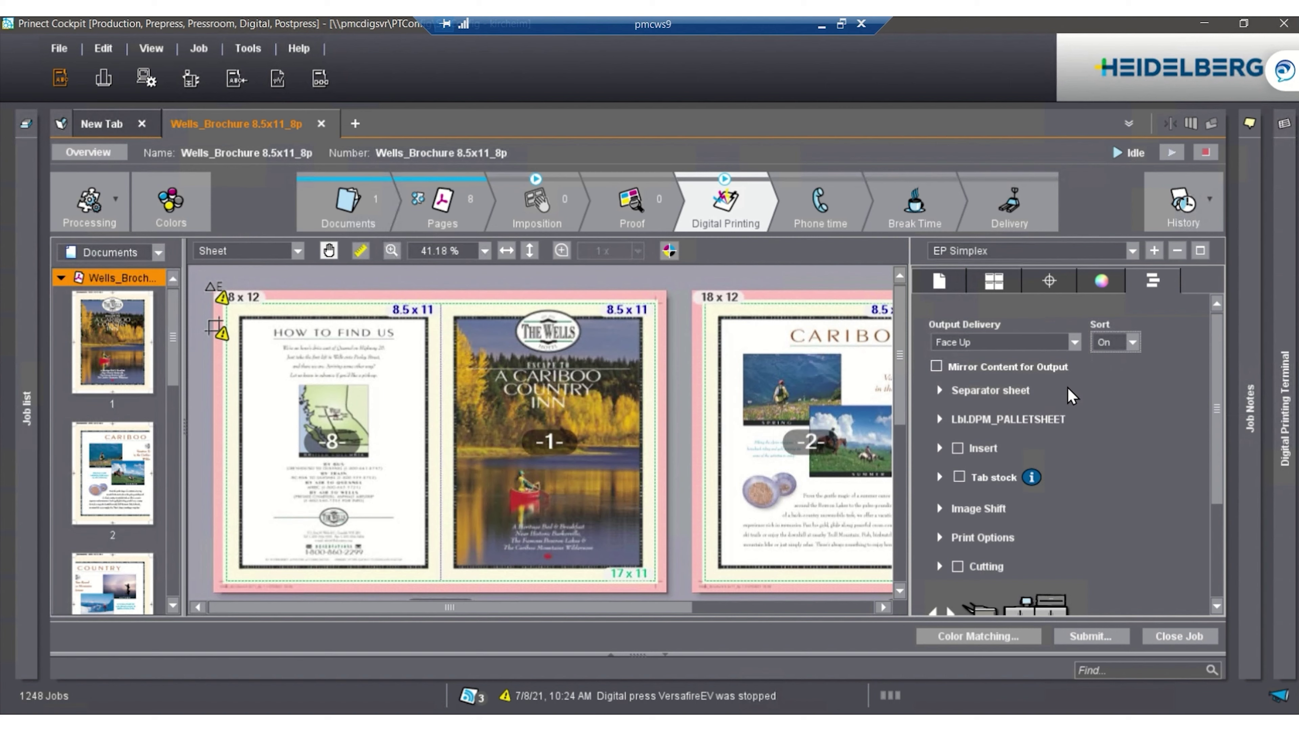
- Expand and collapse the Separator Sheet, Insert and Tab Stock sections
click(941, 391)
click(941, 392)
click(941, 448)
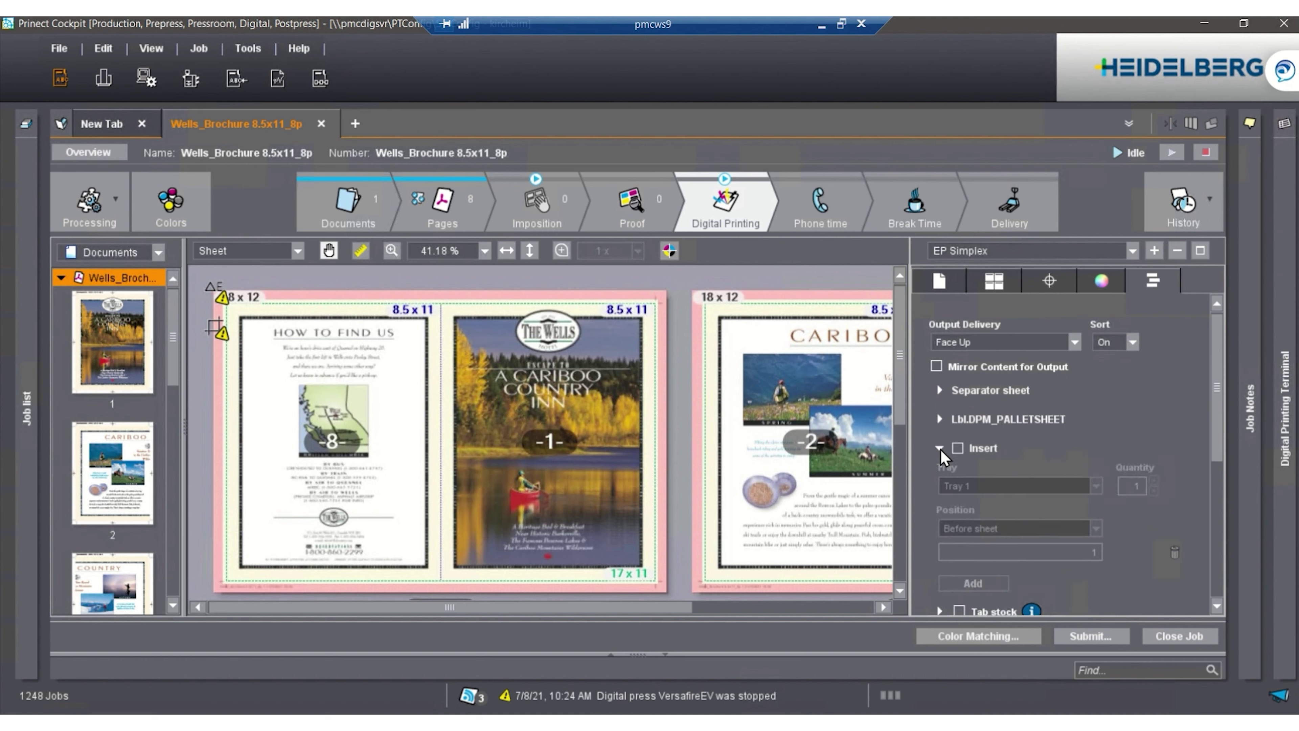
click(940, 448)
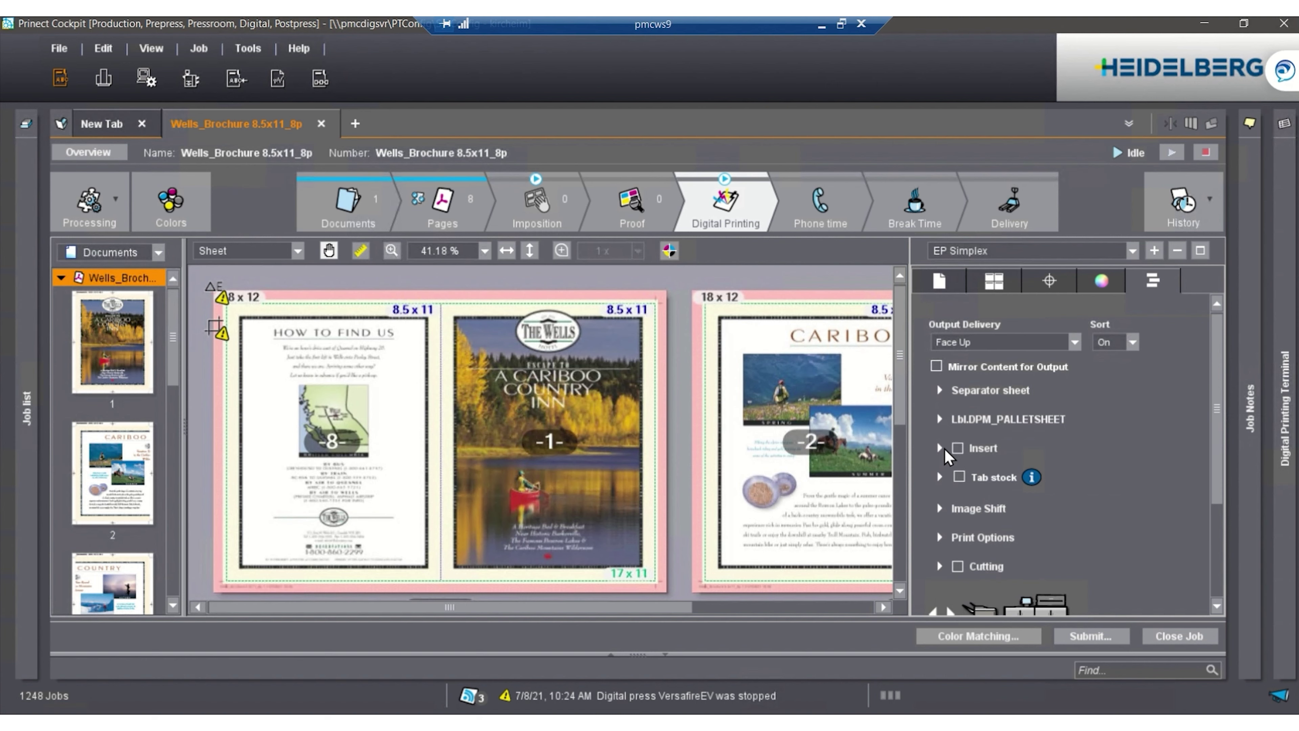
click(941, 477)
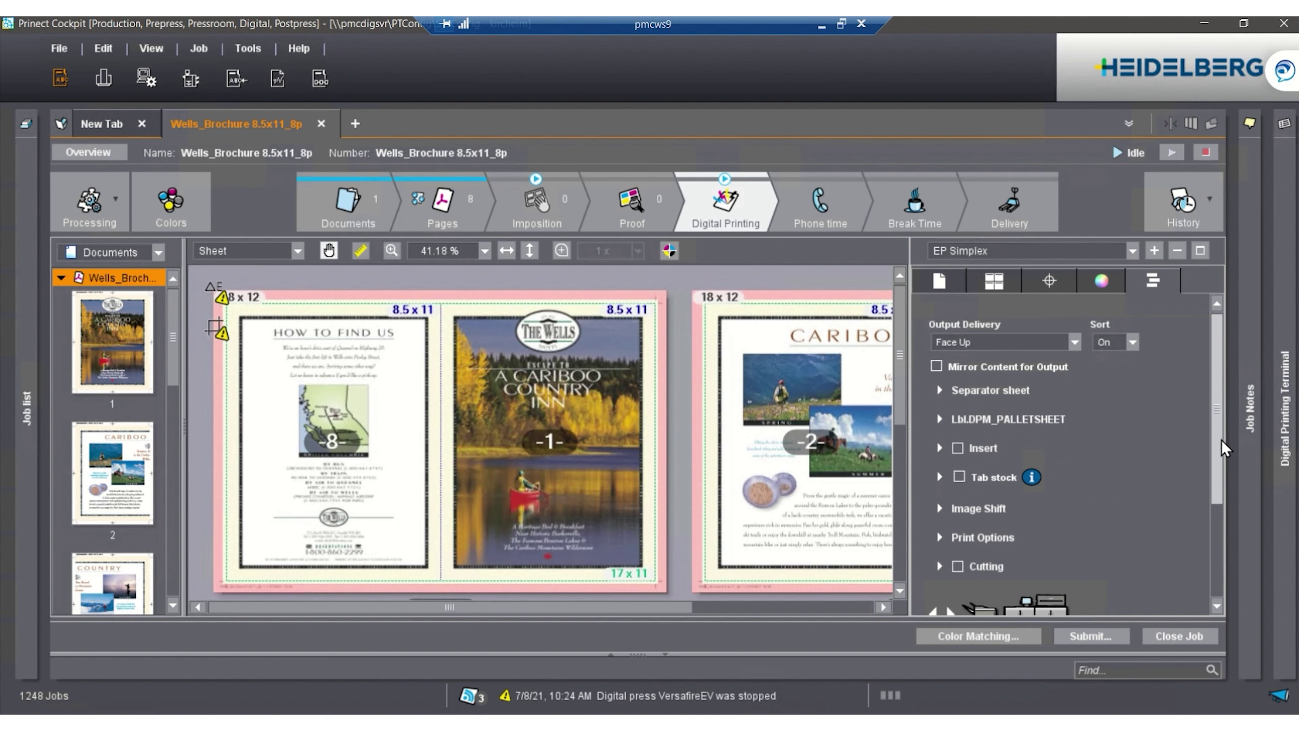
drag(1221, 439, 1219, 503)
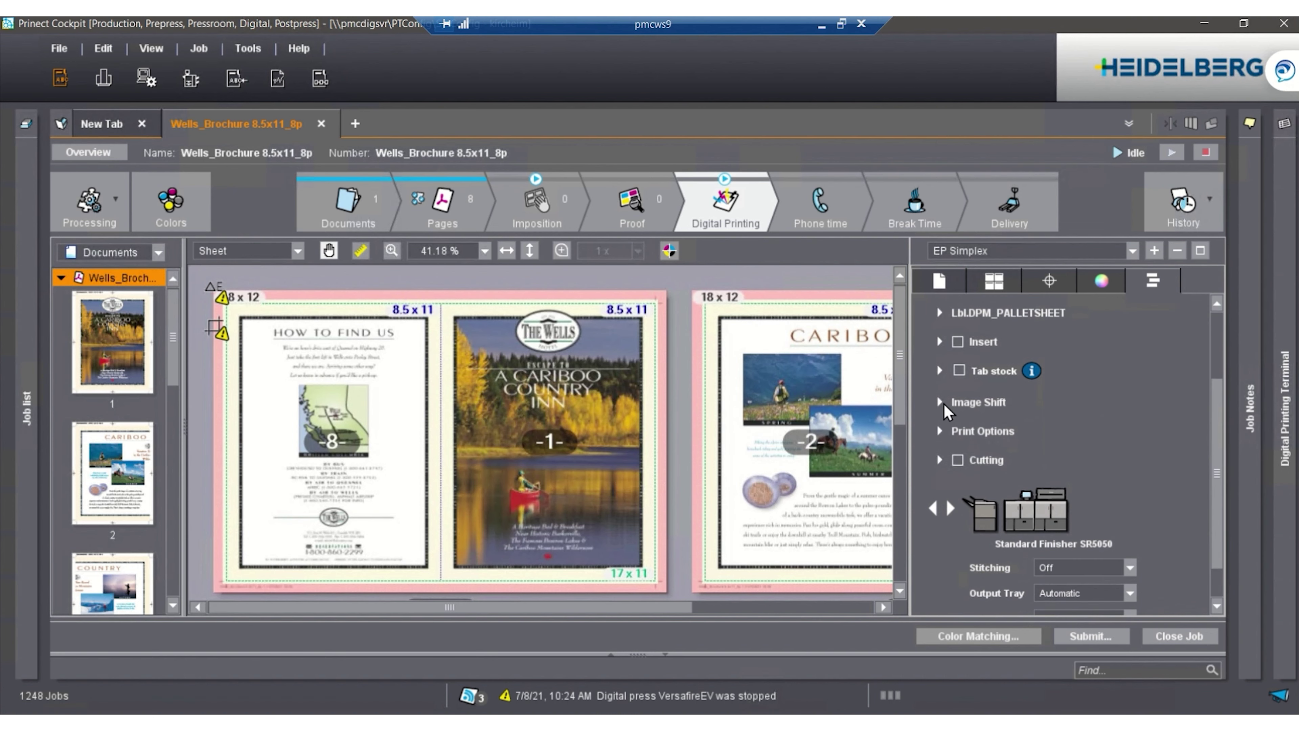
- Check Image Shift offsets at 0.0, then expand Print Options showing 175Dot screening
click(940, 403)
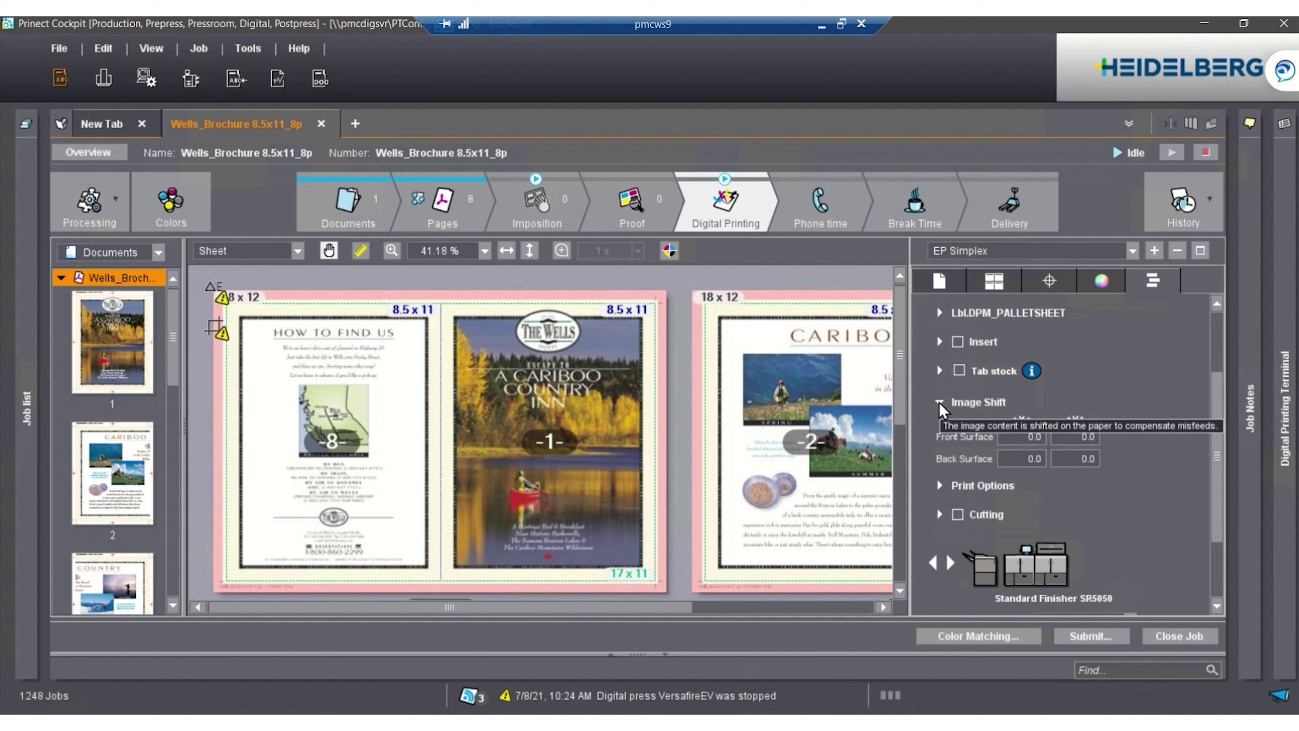
click(940, 404)
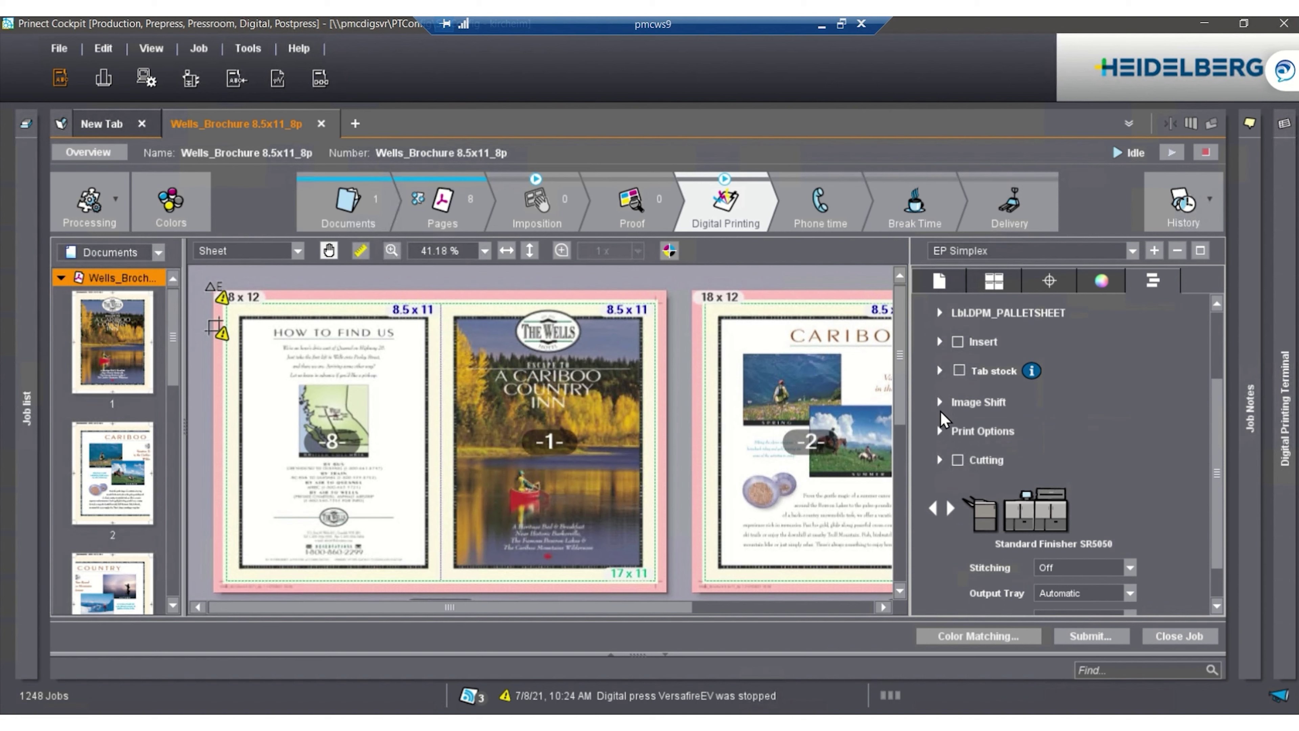
click(939, 431)
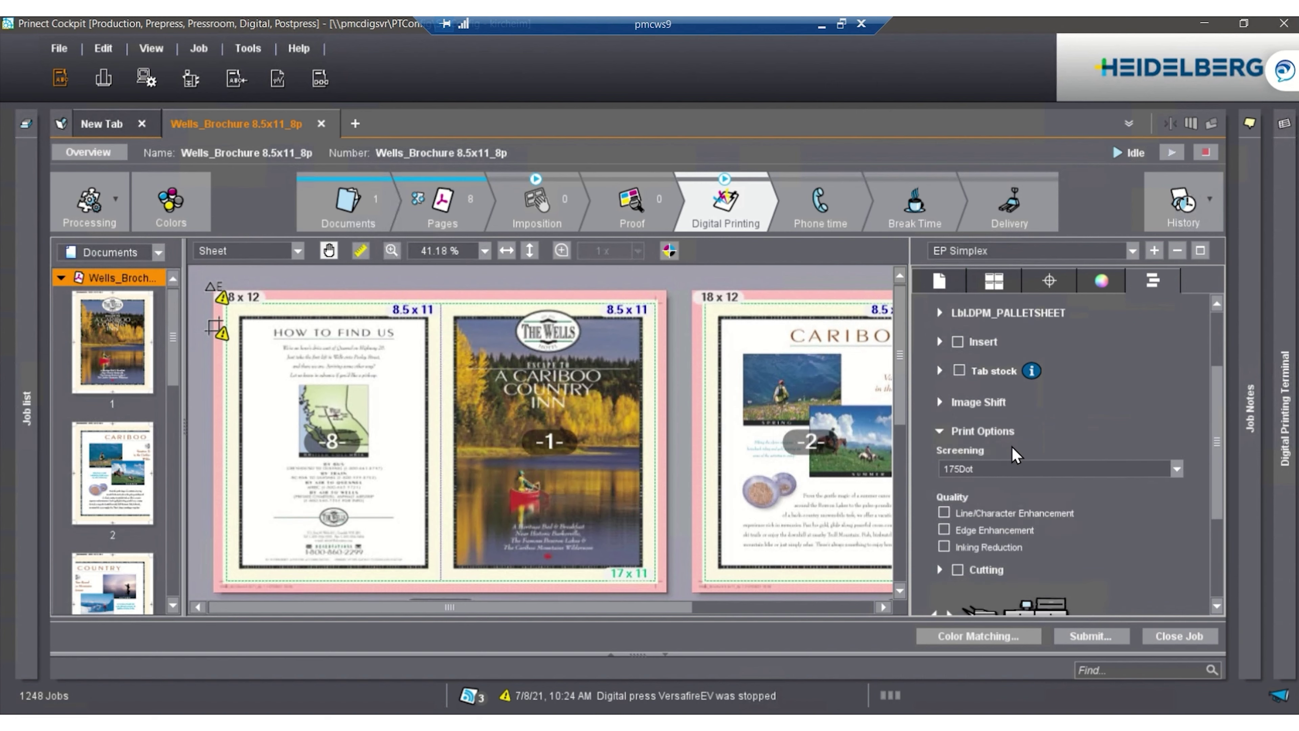
click(1140, 469)
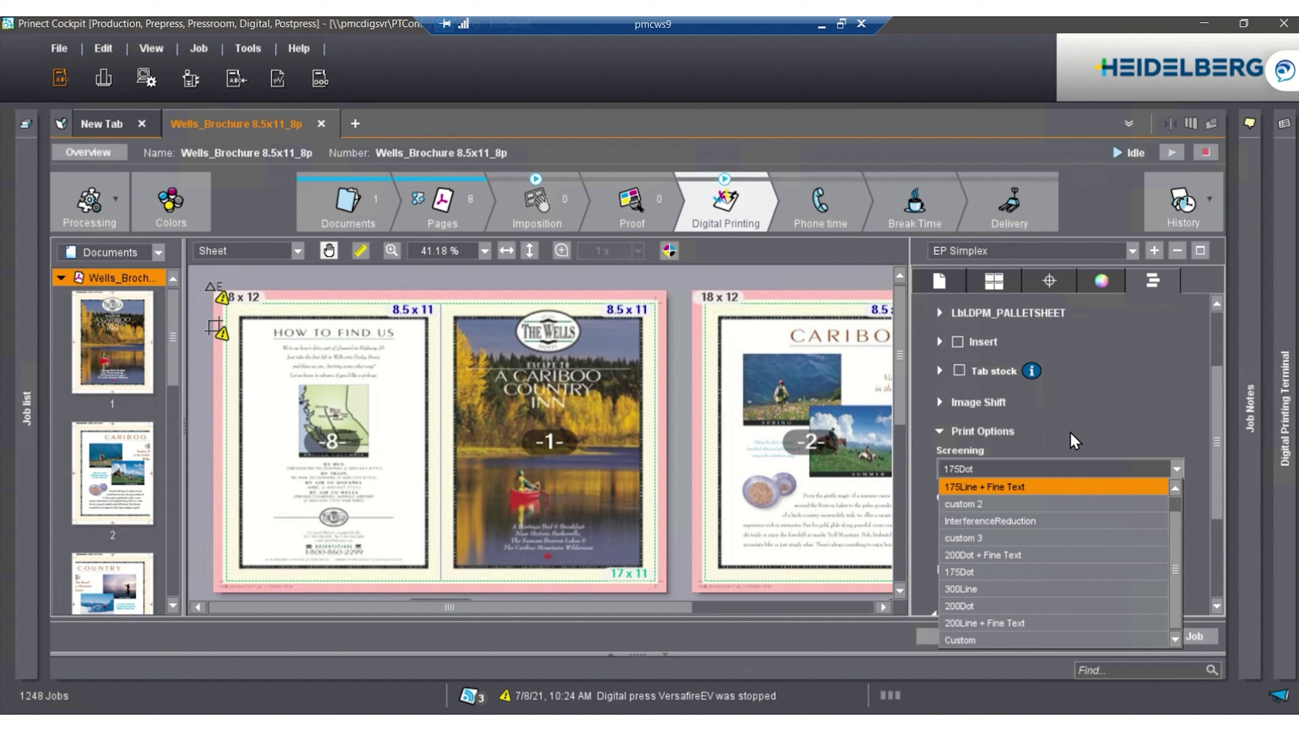
click(1198, 523)
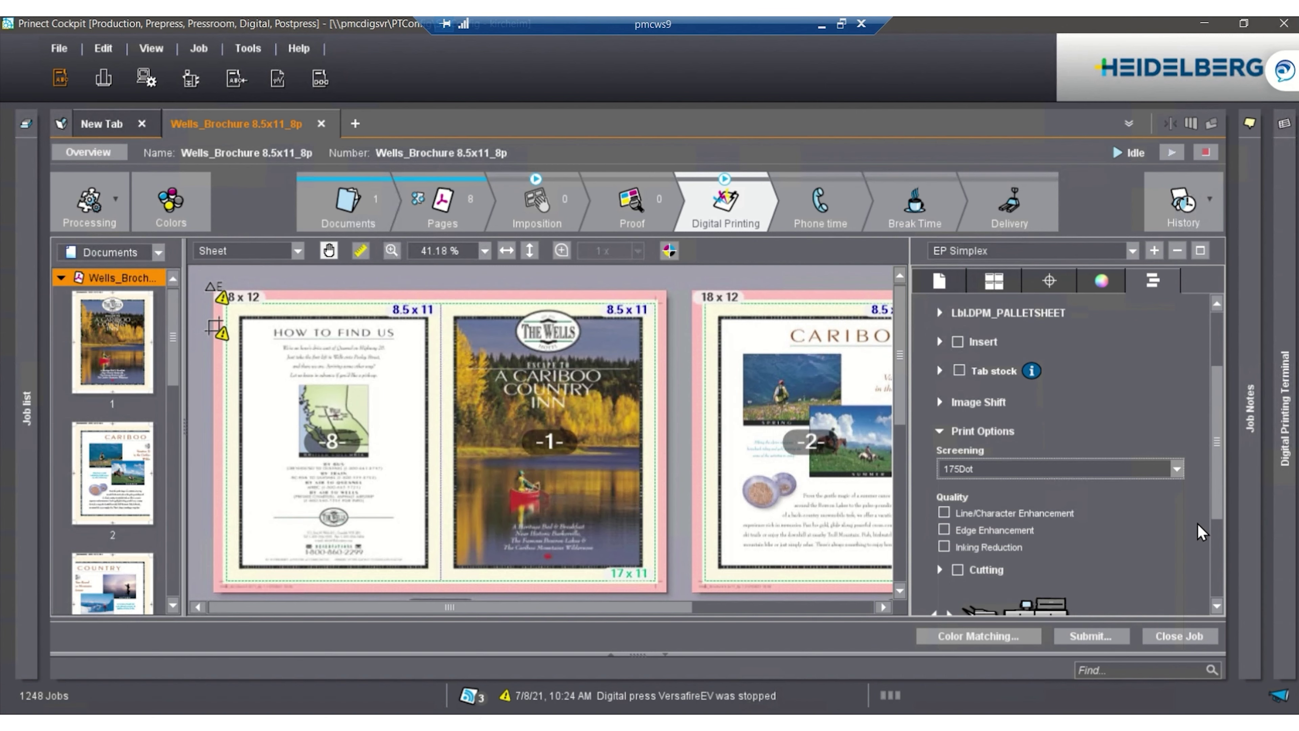
drag(1217, 517, 1220, 563)
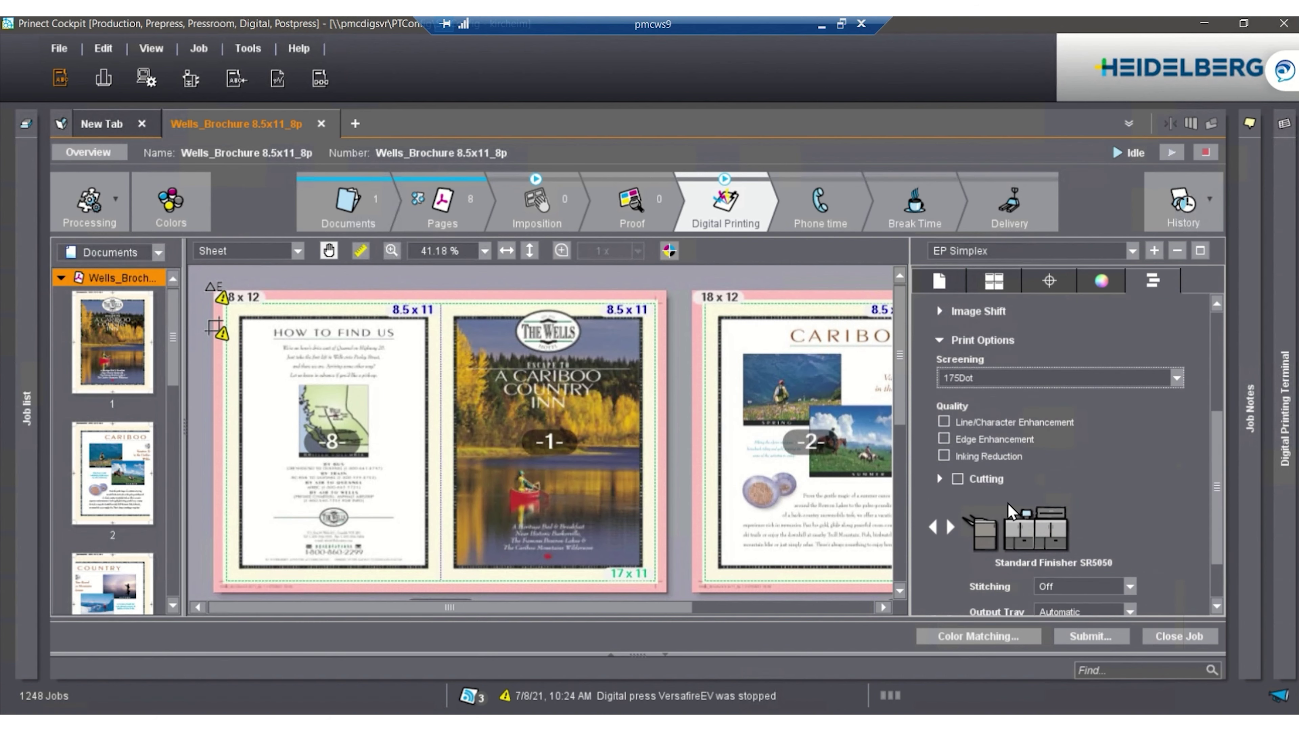
- Turn on Cutting for the job and collapse its options
click(959, 478)
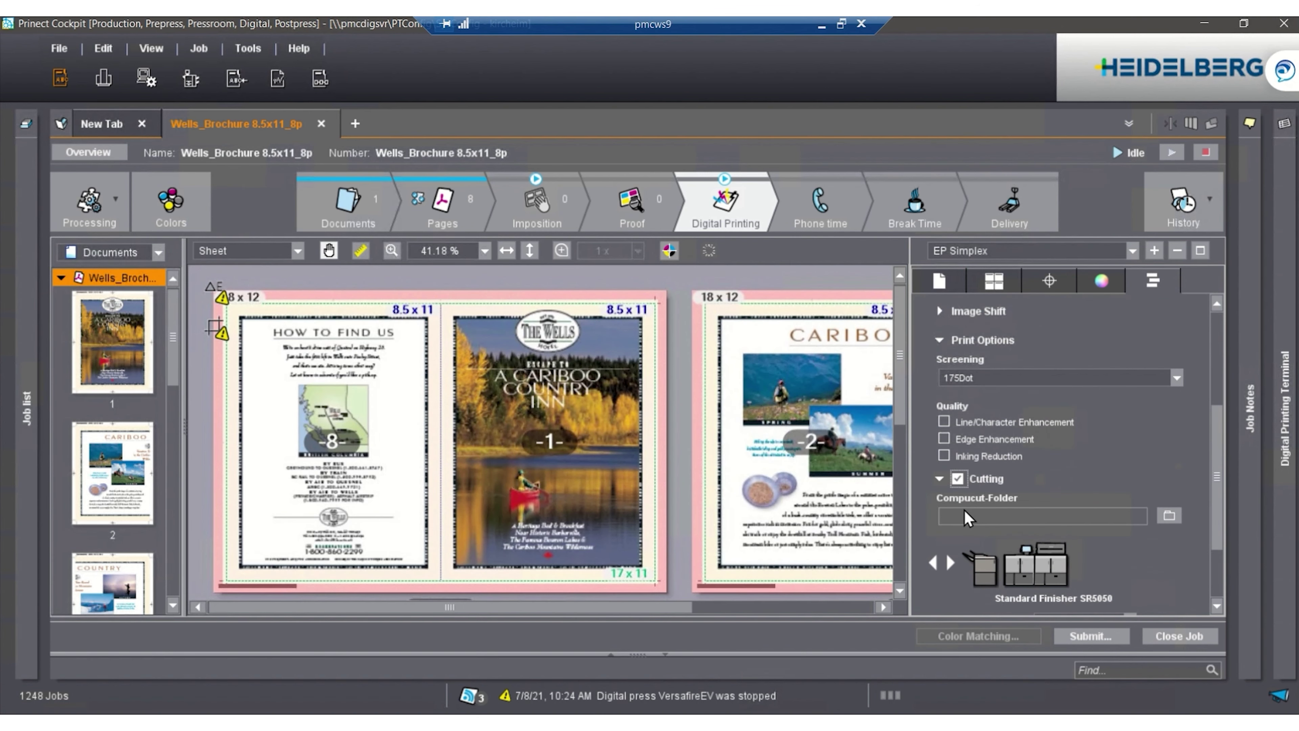
click(940, 479)
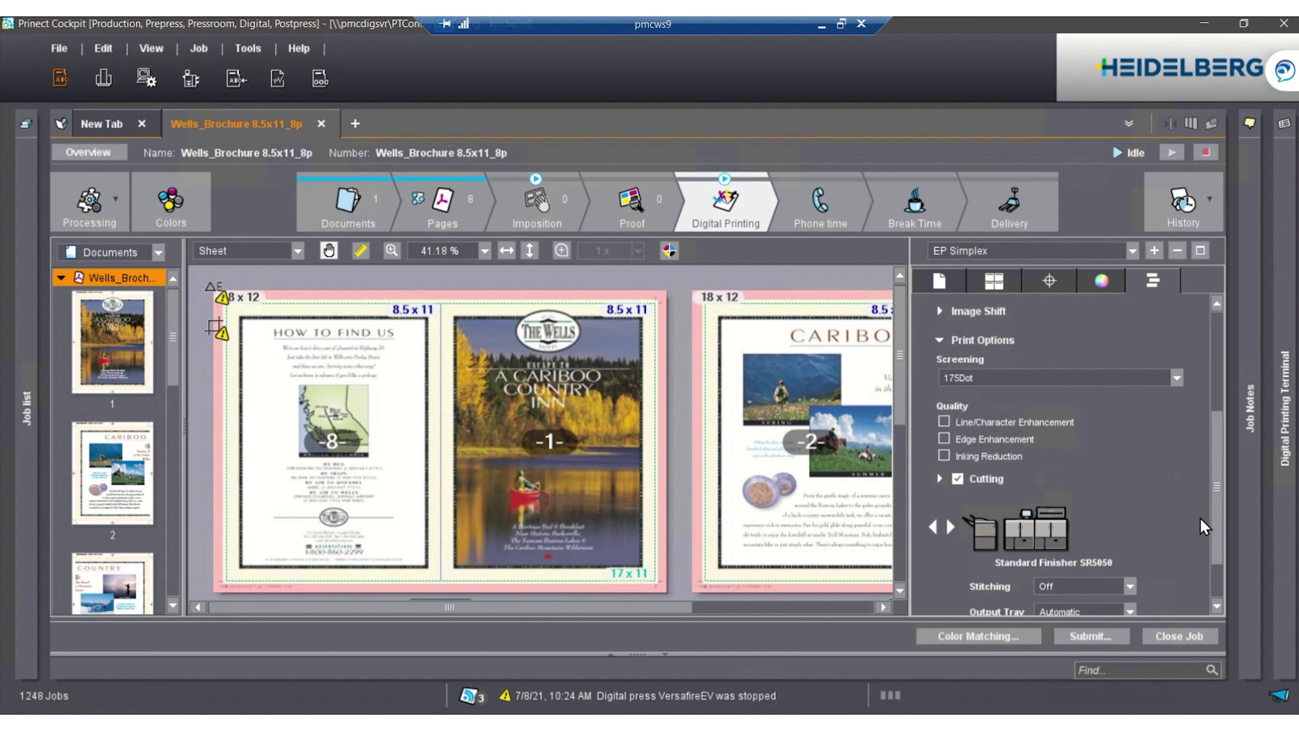
drag(1219, 524, 1217, 562)
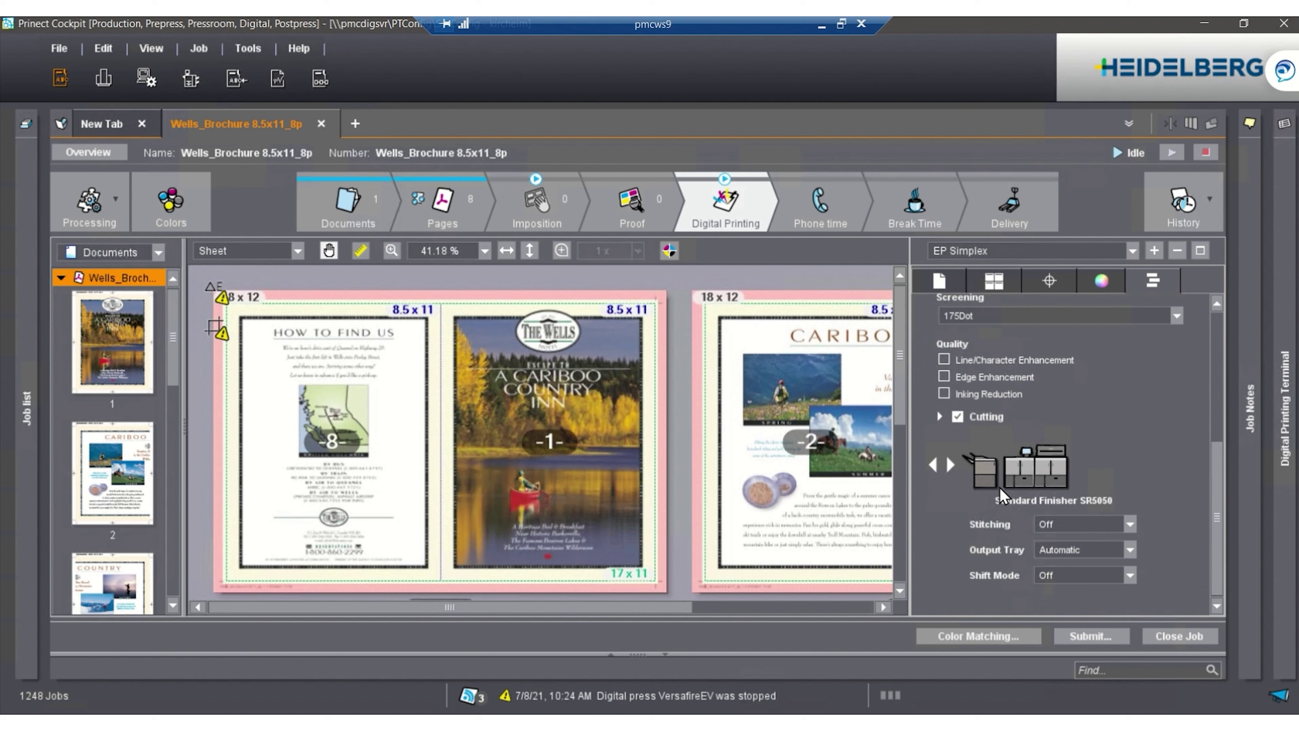
- Set the finisher to High Capacity Stacker SK5030 with Stacker Upper Tray output, then bring up Submit
click(950, 465)
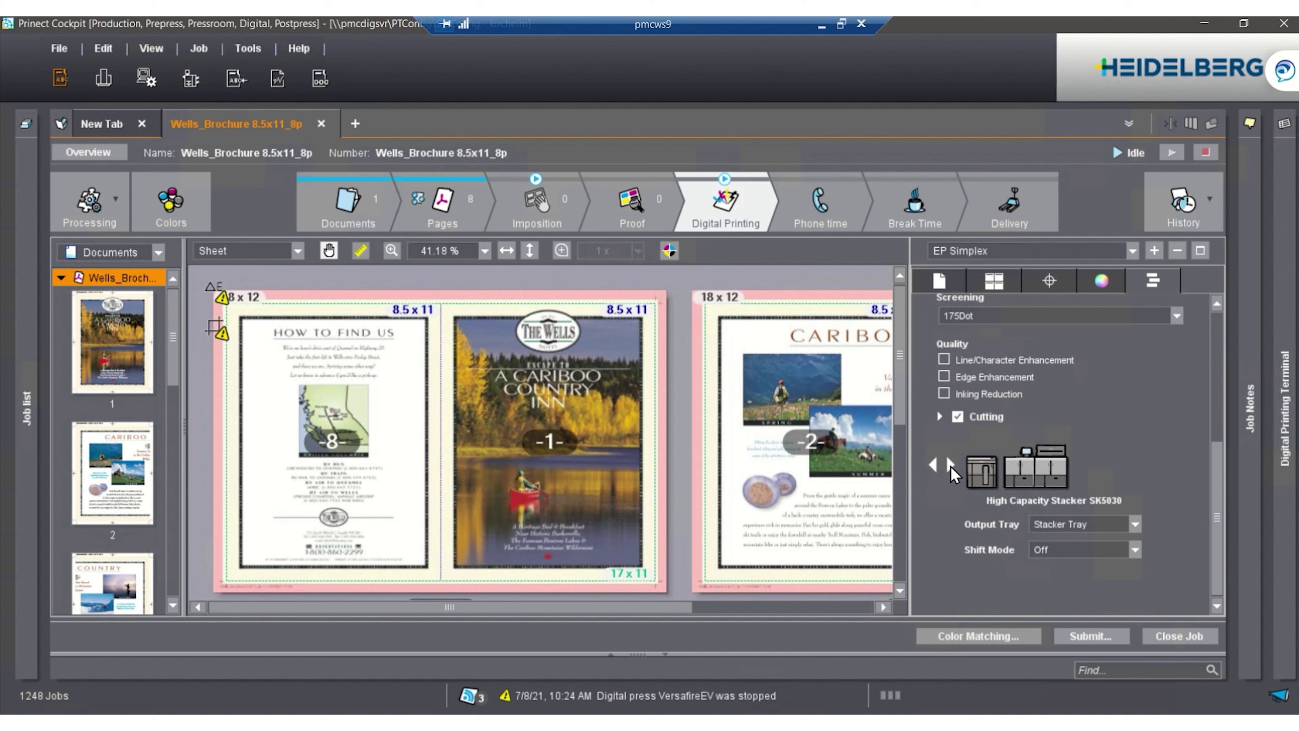
click(950, 465)
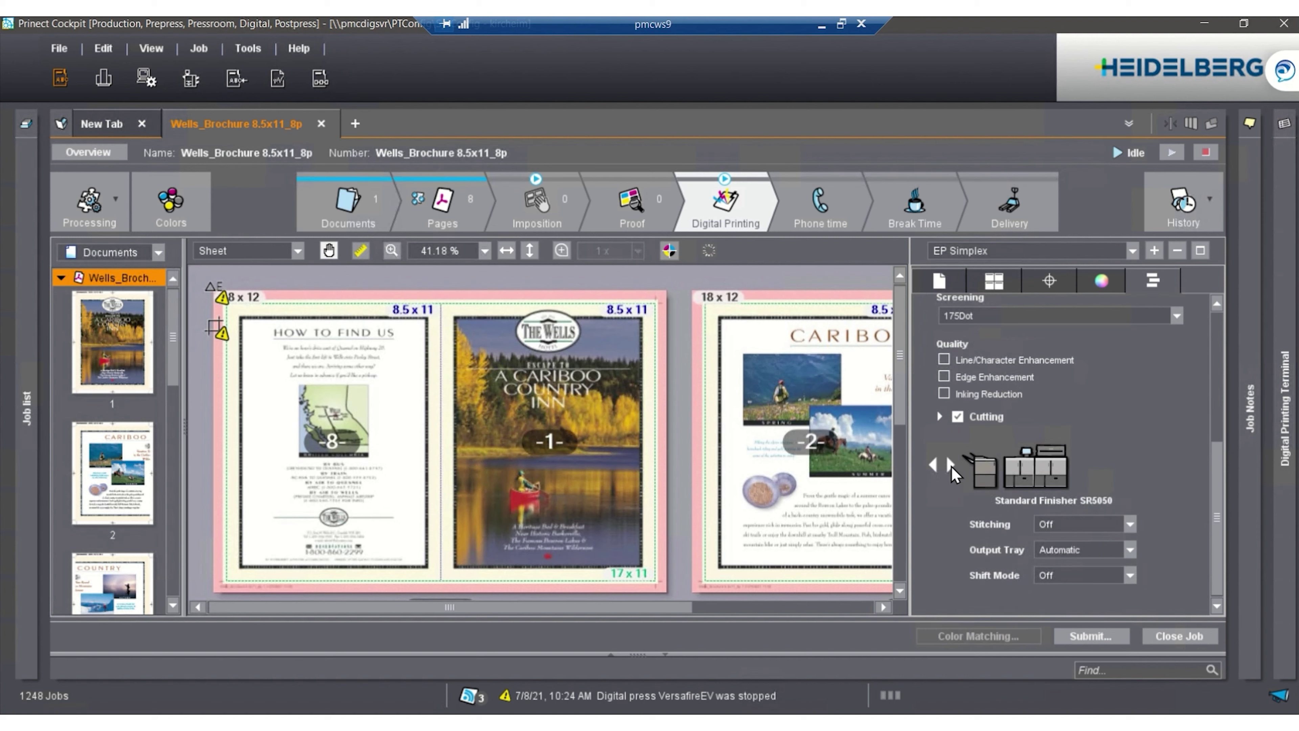
click(951, 466)
click(1093, 522)
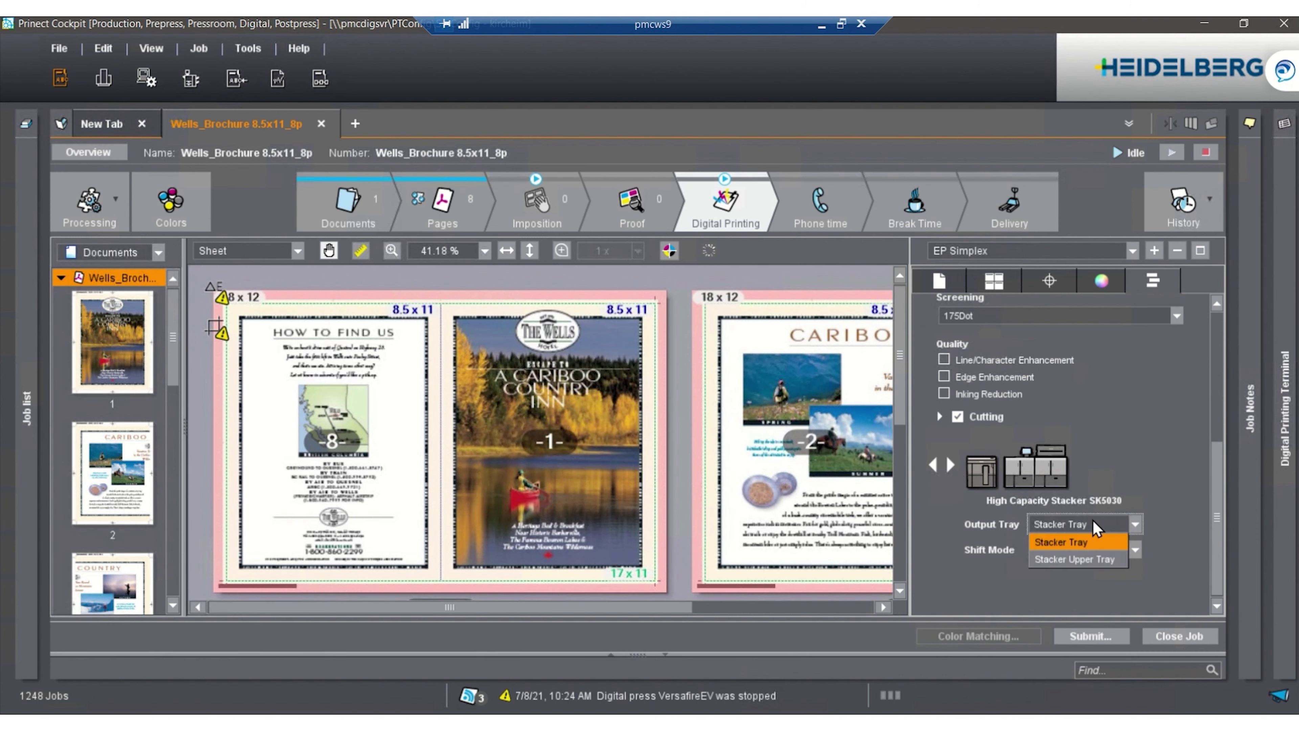
click(1098, 560)
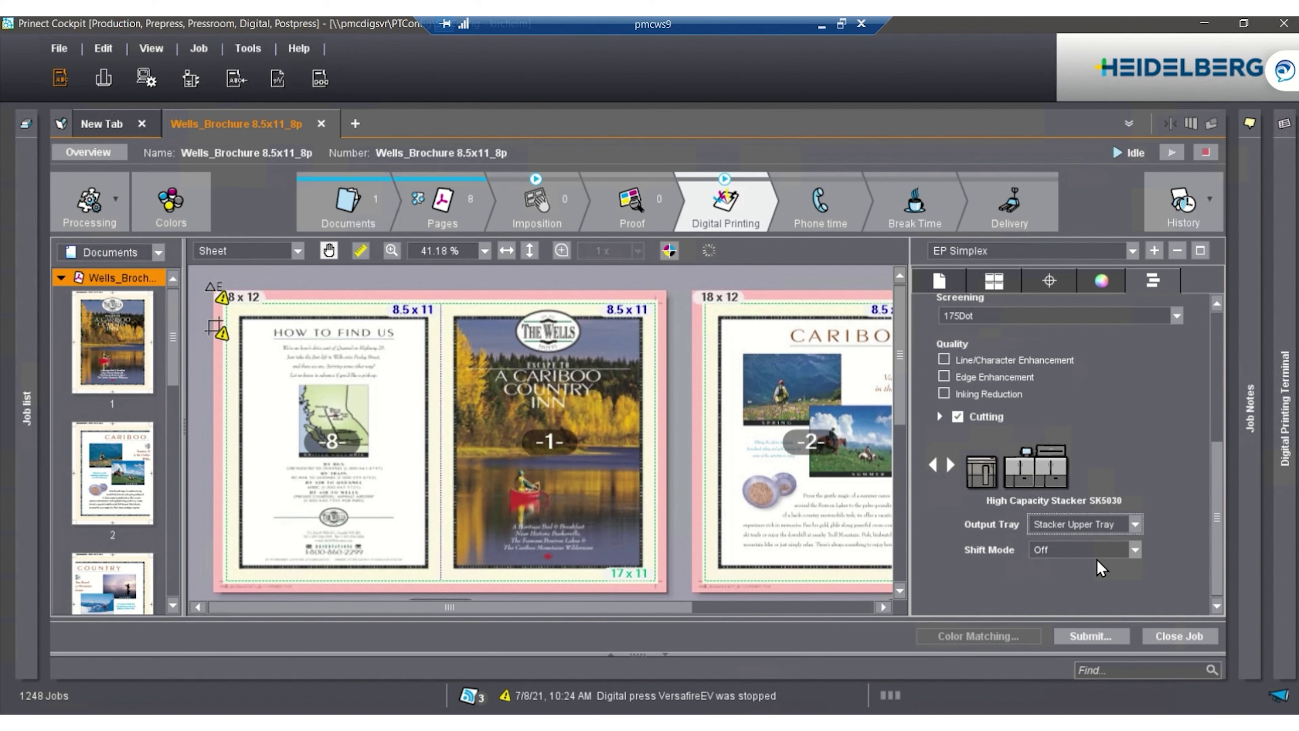
click(1093, 636)
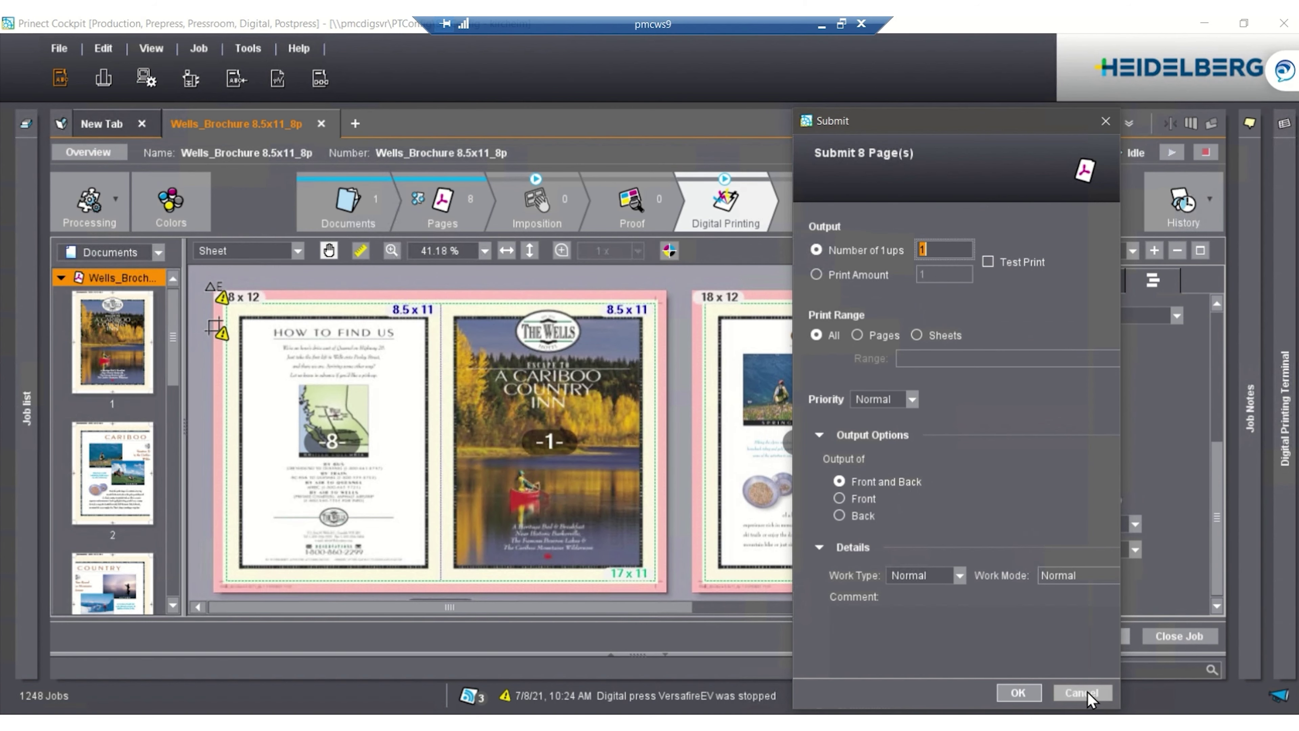
- Reopen Submit, set Number of 1ups to 10, and send the job to the press
click(1087, 691)
click(1077, 637)
text(10)
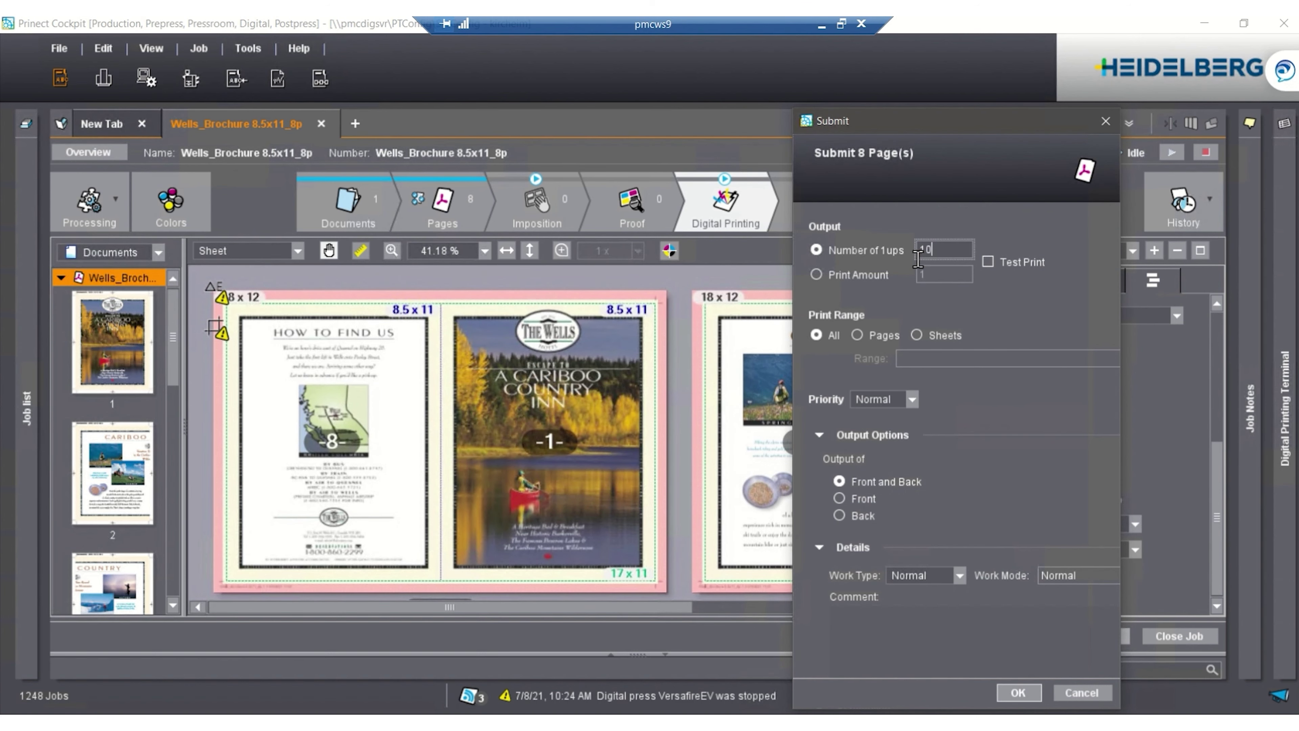
click(1018, 693)
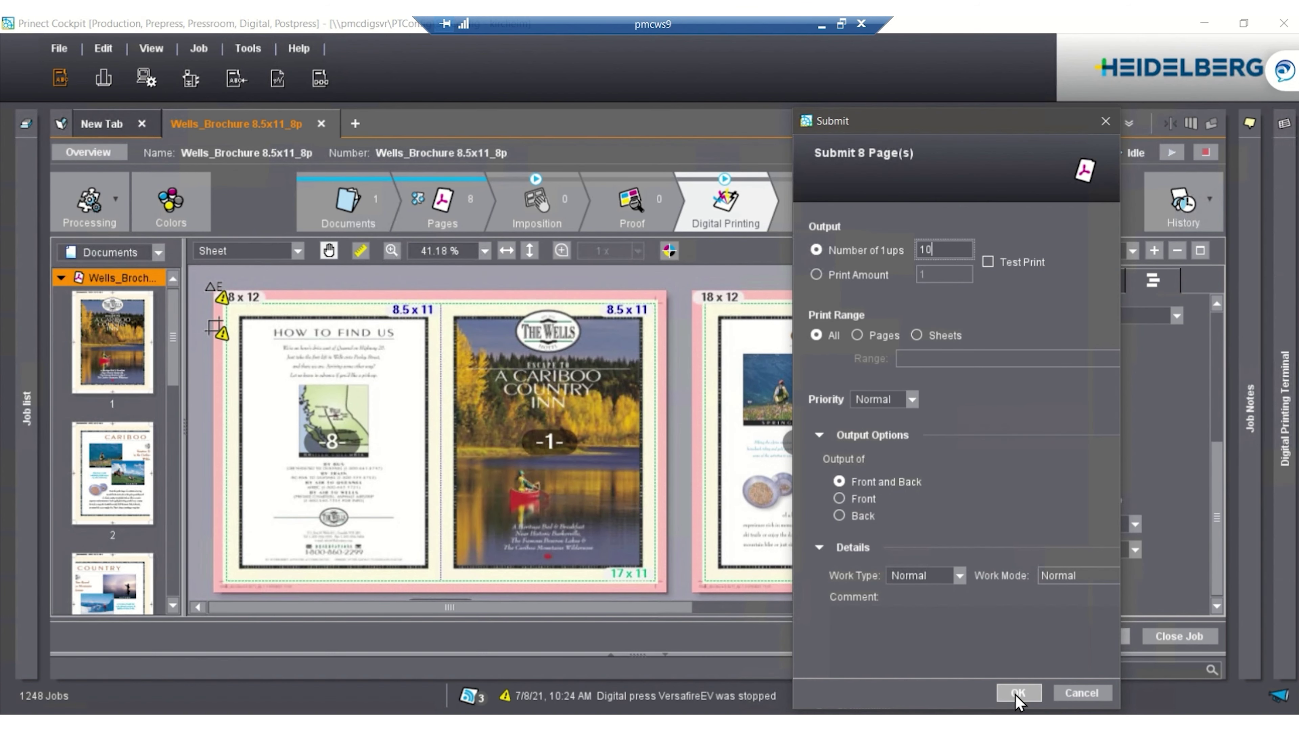